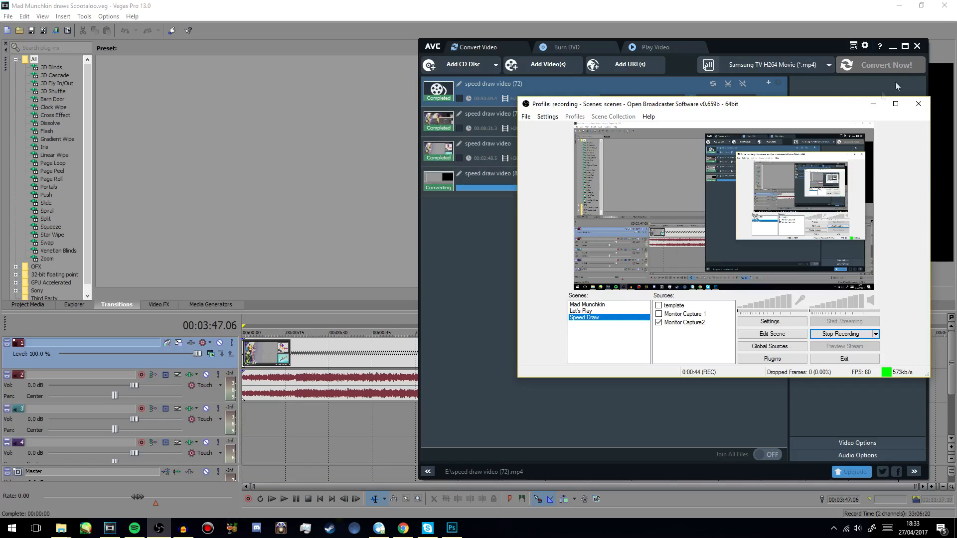
- Look over the video converter's conversion list, the Vegas Pro timeline and the Samsung TV video folder, and return to Open Broadcaster Software
mouse_move(838, 108)
left_mouse_down()
mouse_move(795, 115)
mouse_move(771, 144)
mouse_move(816, 129)
mouse_move(791, 124)
mouse_move(823, 119)
left_mouse_up()
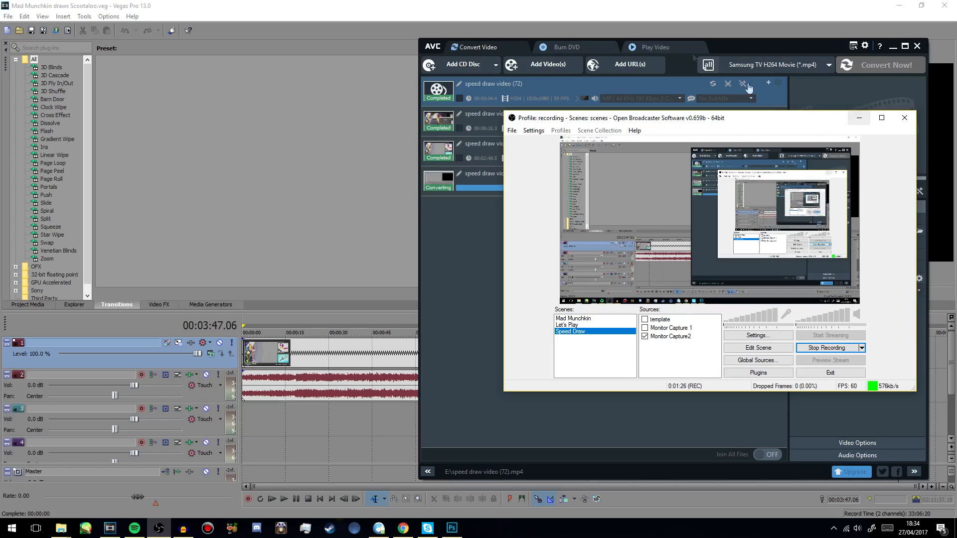
left_click(726, 46)
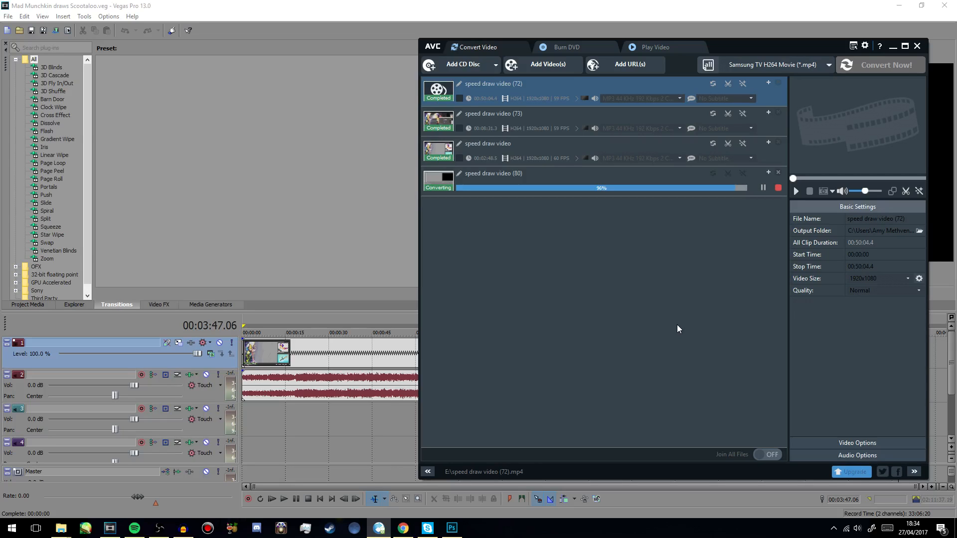
left_click(502, 13)
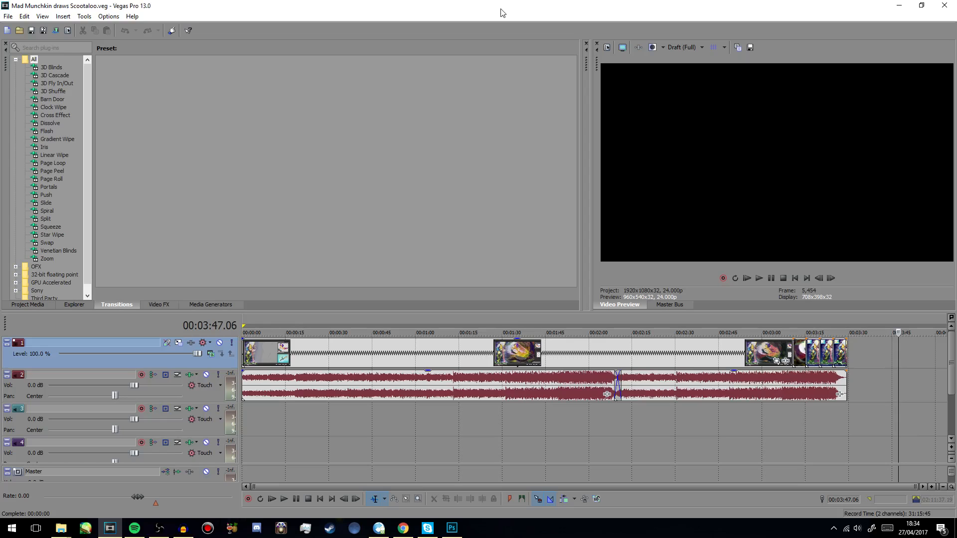
key("alt+Tab")
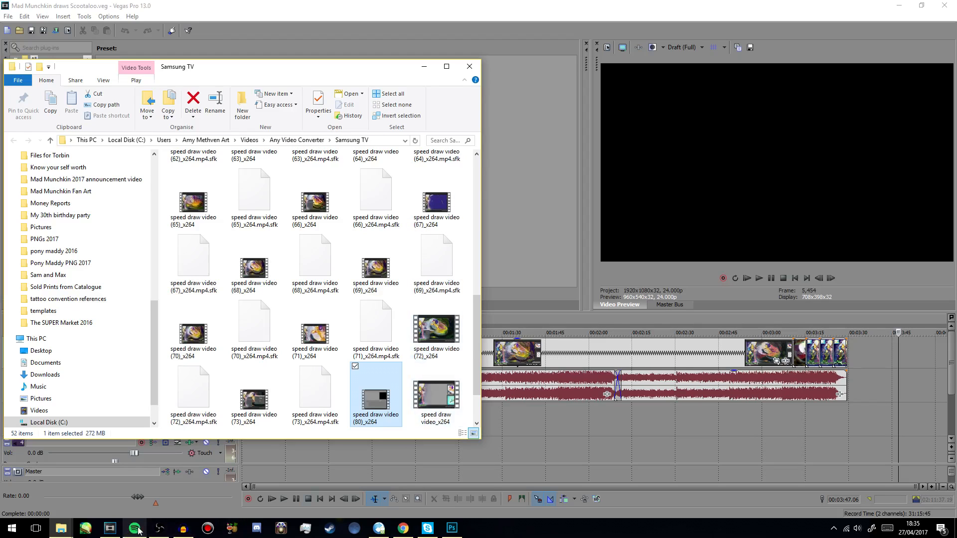
left_click(159, 529)
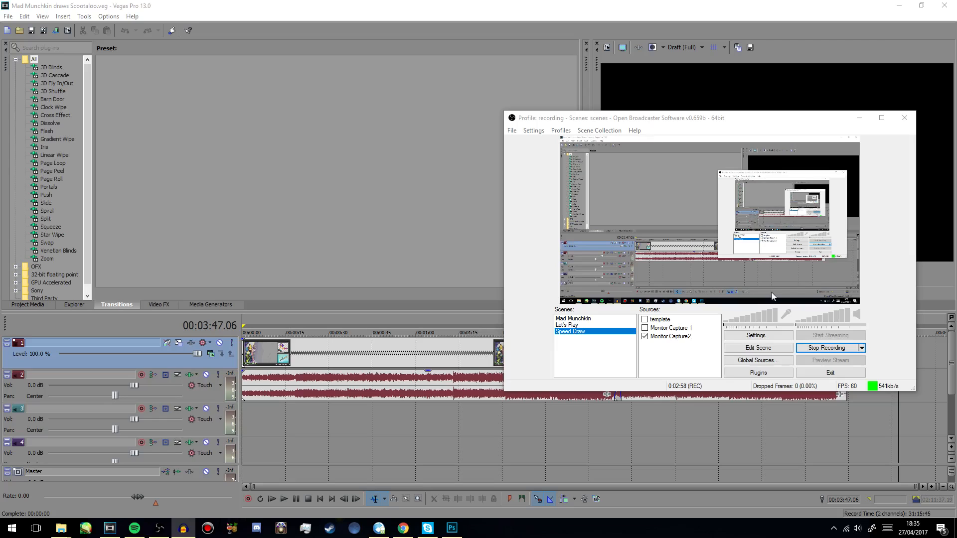
- Bring the Audacity window onto the recorded screen to view the voice track, and move it back off the screen
left_click_drag(956, 107, 511, 98)
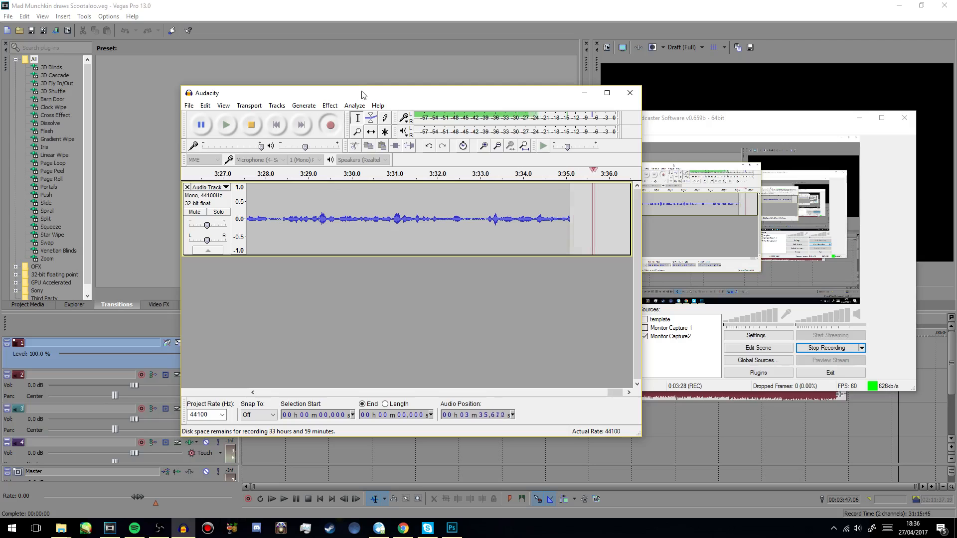
left_click_drag(362, 92, 956, 102)
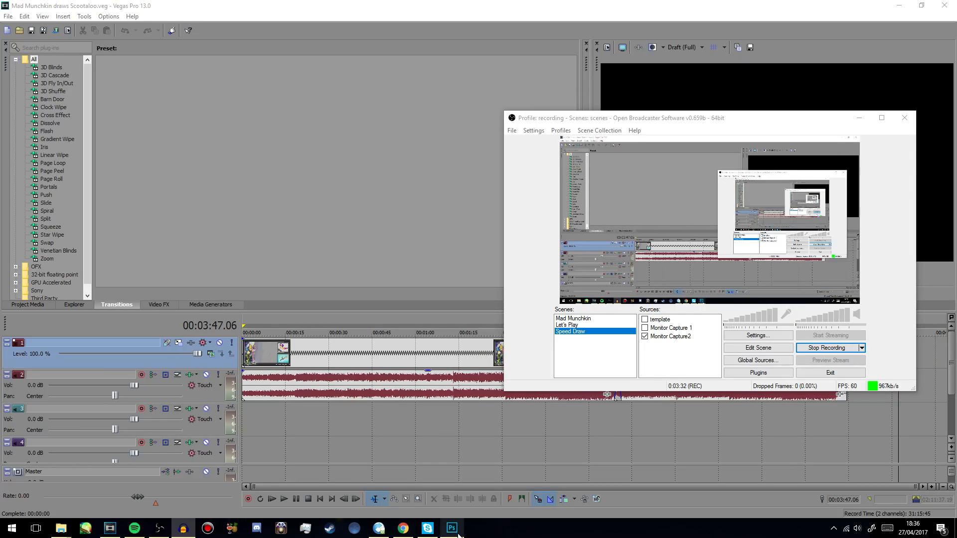
- Switch to Photoshop with scootaloo.psd and collapse the expanded Brush settings
mouse_move(459, 535)
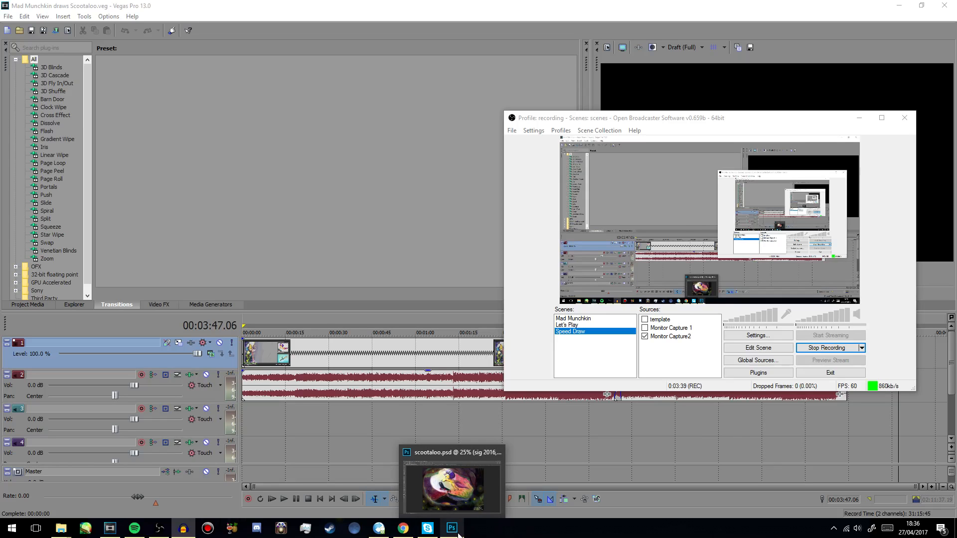
left_click(459, 535)
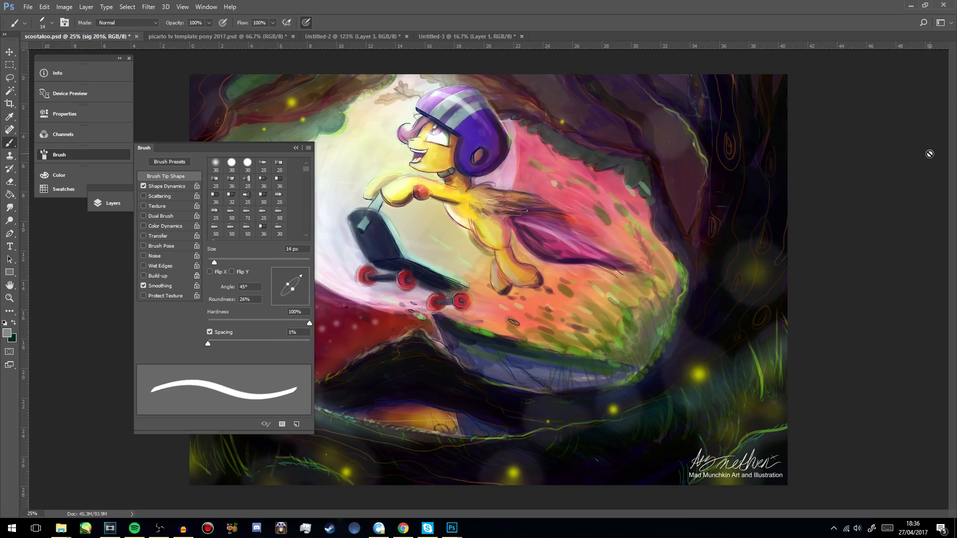
left_click(296, 148)
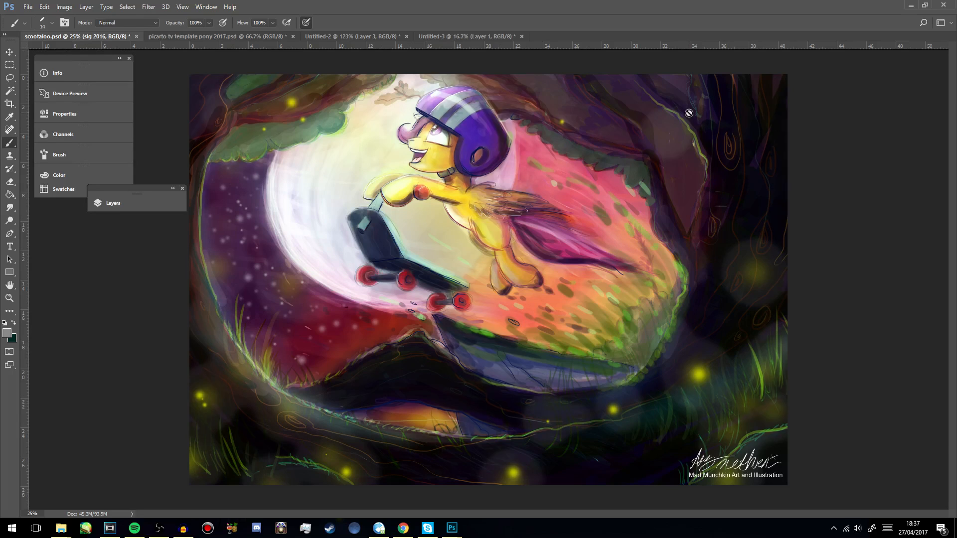
- Switch to Open Broadcaster Software and preview the Mad Munchkin and Let's Play scenes, ending on the Speed Draw scene
key("alt+Tab")
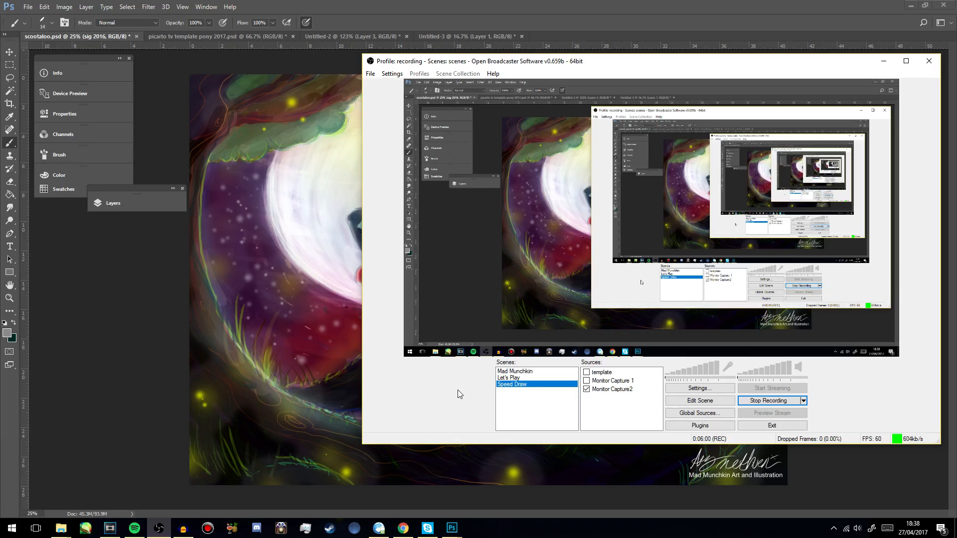
left_click(529, 373)
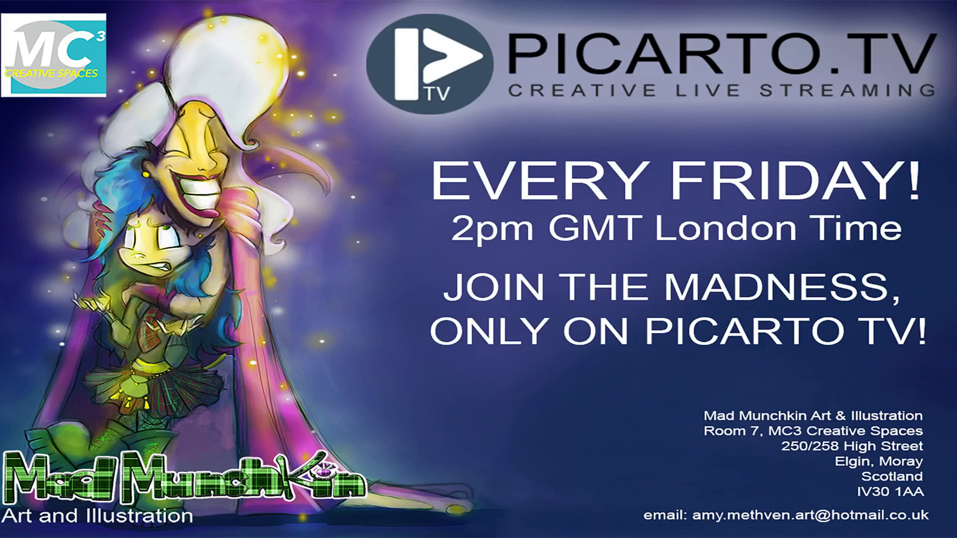
left_click(532, 378)
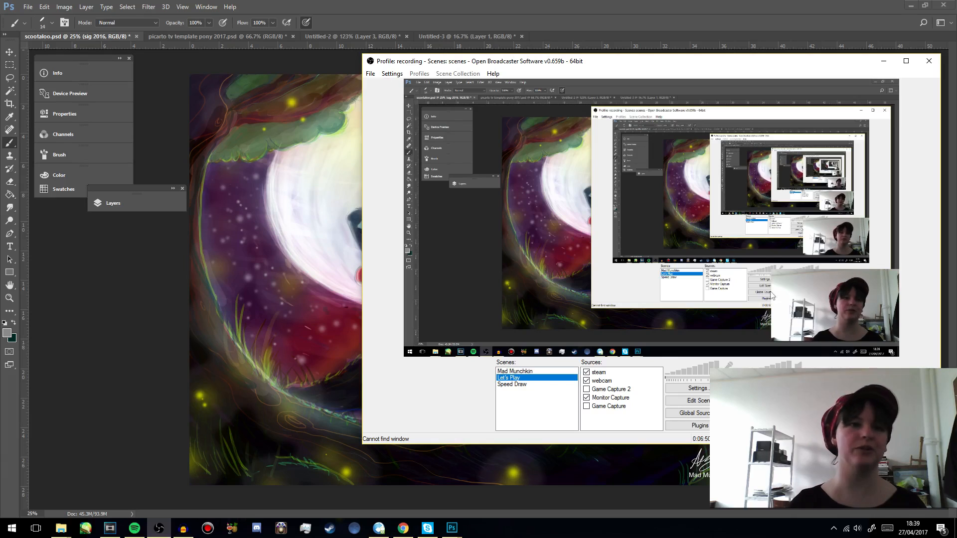
left_click(519, 386)
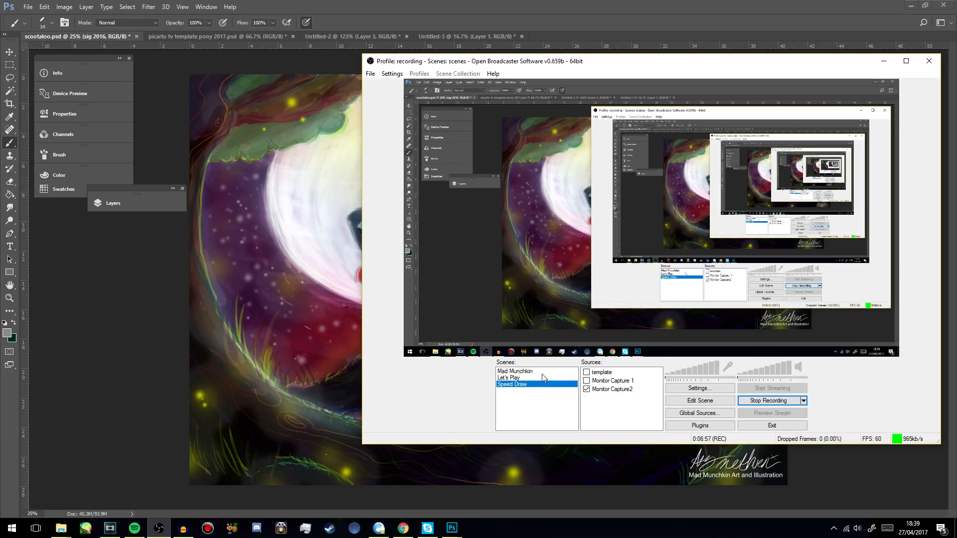
- Activate the Mad Munchkin scene to look through its sources, and return to the Speed Draw scene
left_click(518, 371)
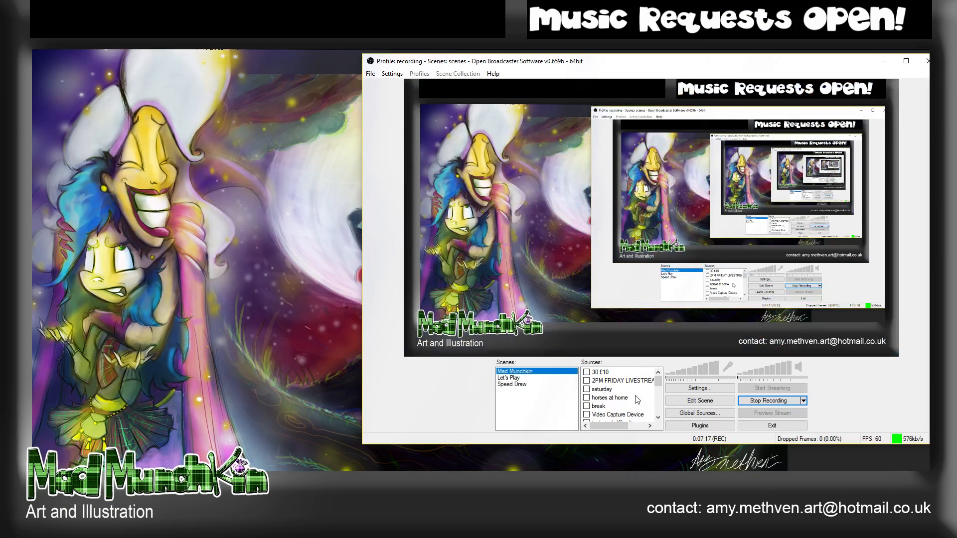
scroll(638, 398, "up", 2)
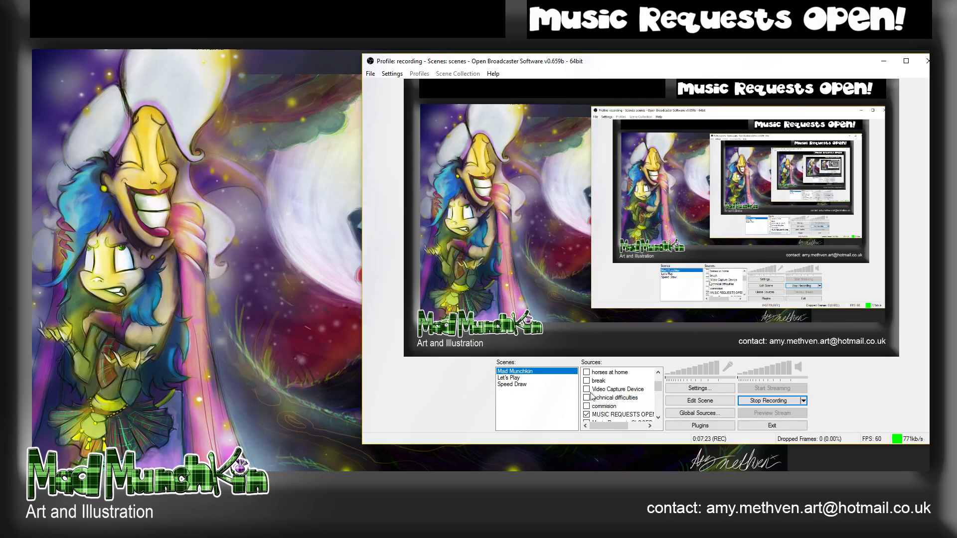
scroll(618, 394, "up", 3)
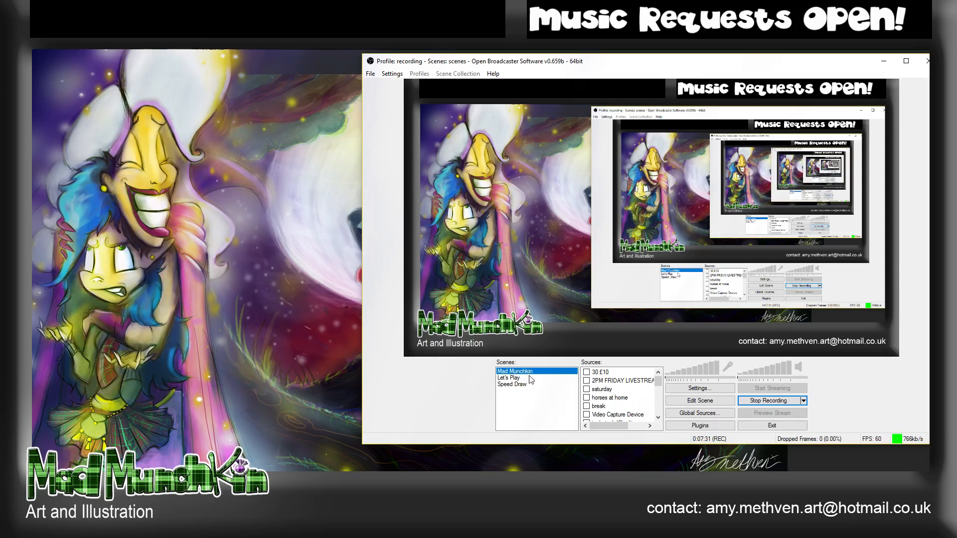
left_click(522, 388)
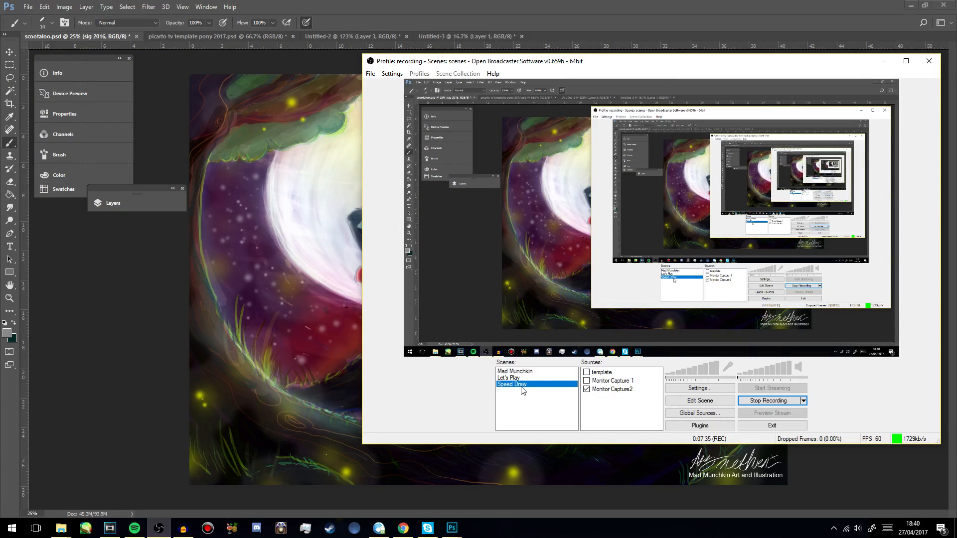
- Examine the source types that can be added to the Speed Draw scene
right_click(606, 408)
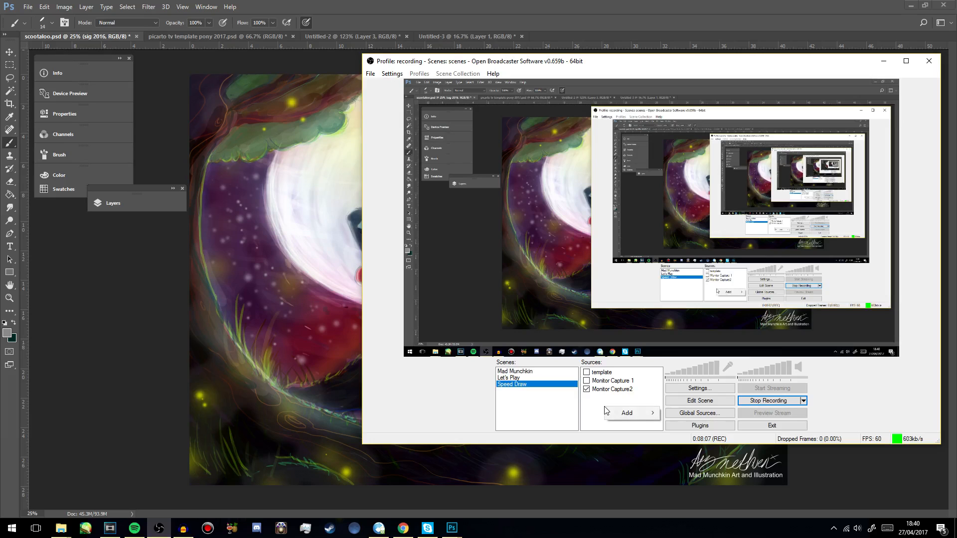
mouse_move(639, 414)
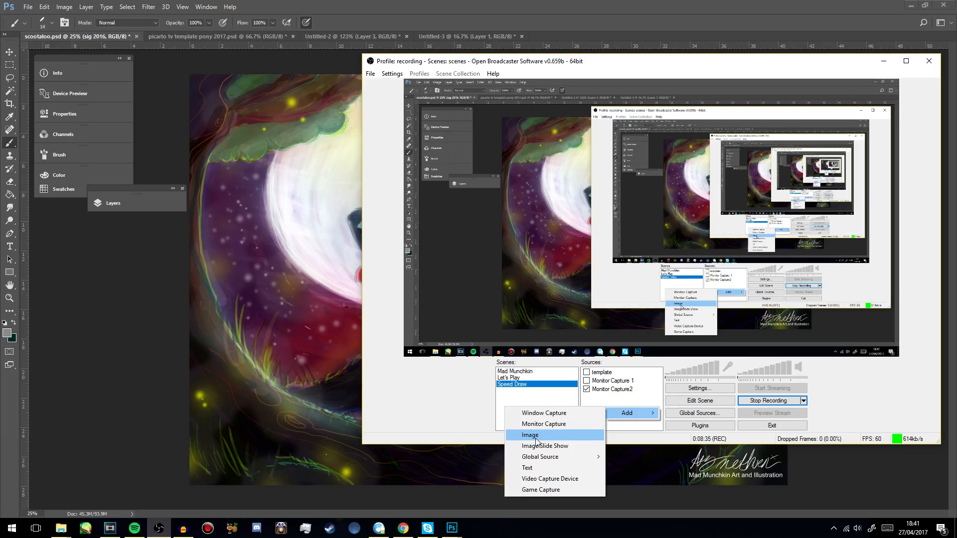
left_click(572, 491)
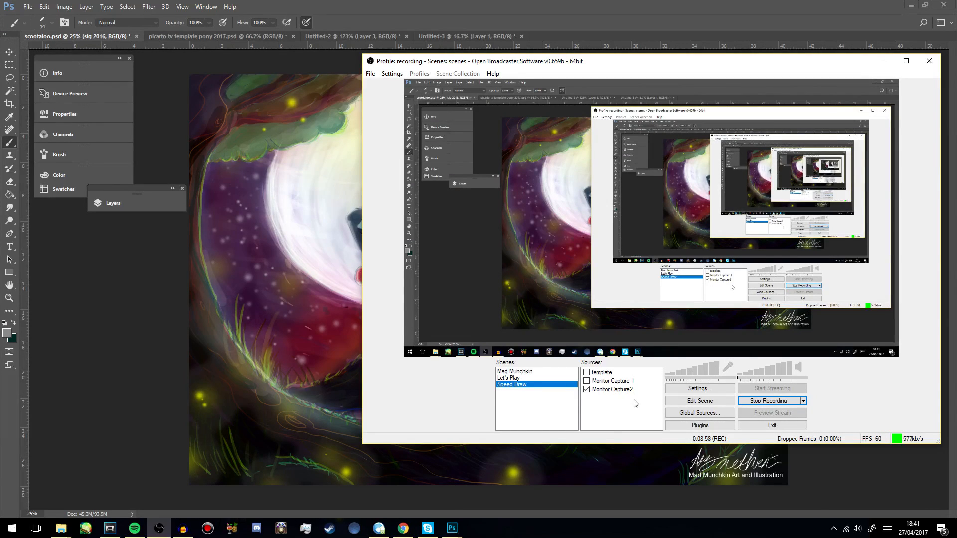
- Show the template overlay source in the Speed Draw scene and hide it again
left_click(601, 374)
left_click(586, 373)
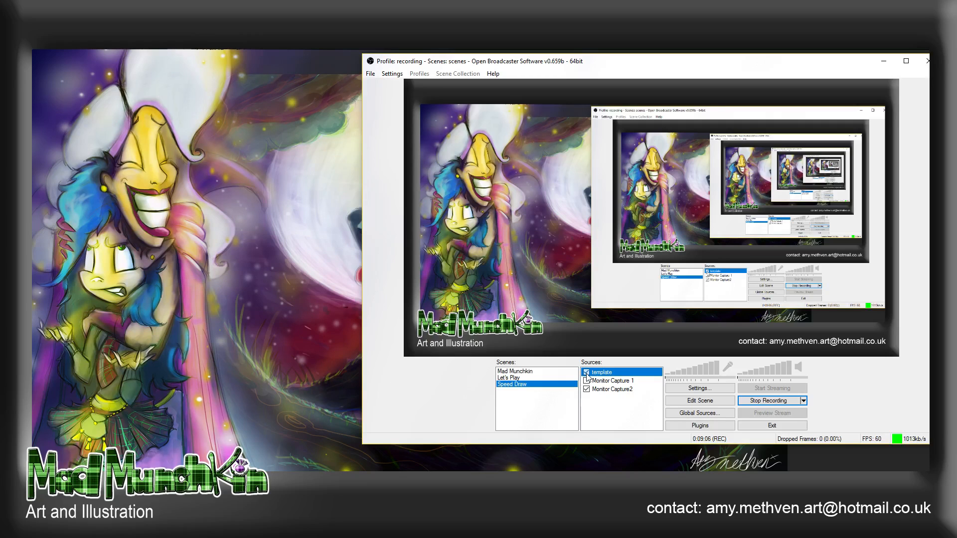
left_click(587, 373)
- Switch to Photoshop and open the file picarto tv template 2017.png to view its transparent area
mouse_move(455, 536)
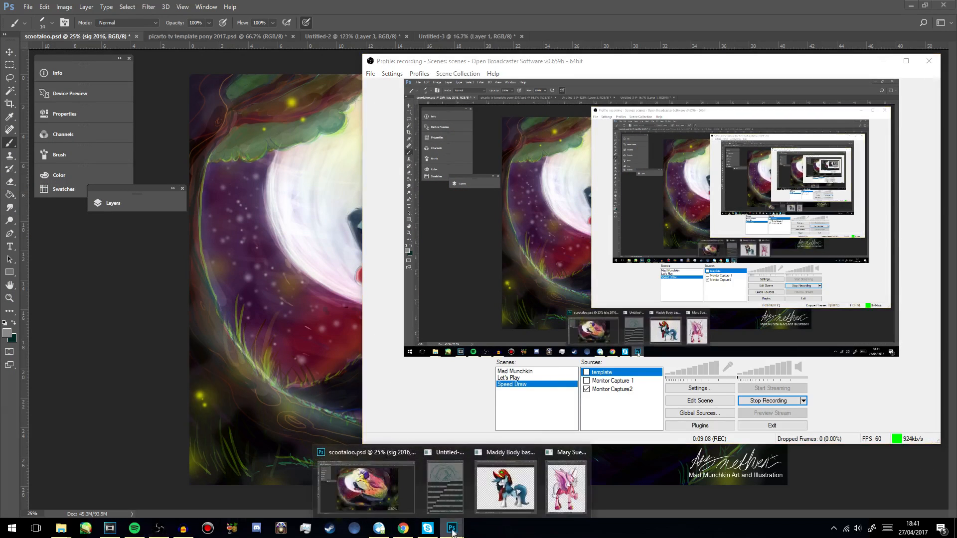
left_click(364, 494)
left_click(28, 7)
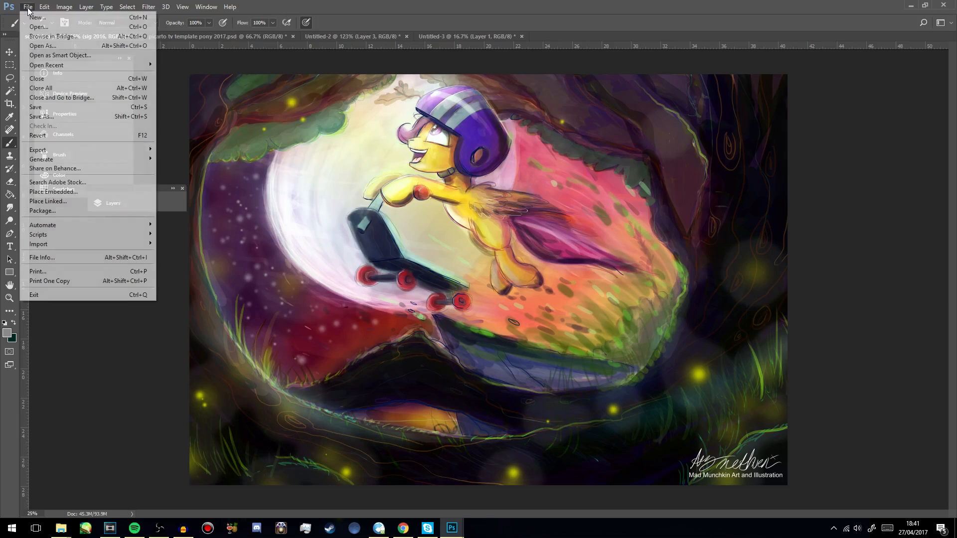
left_click(50, 29)
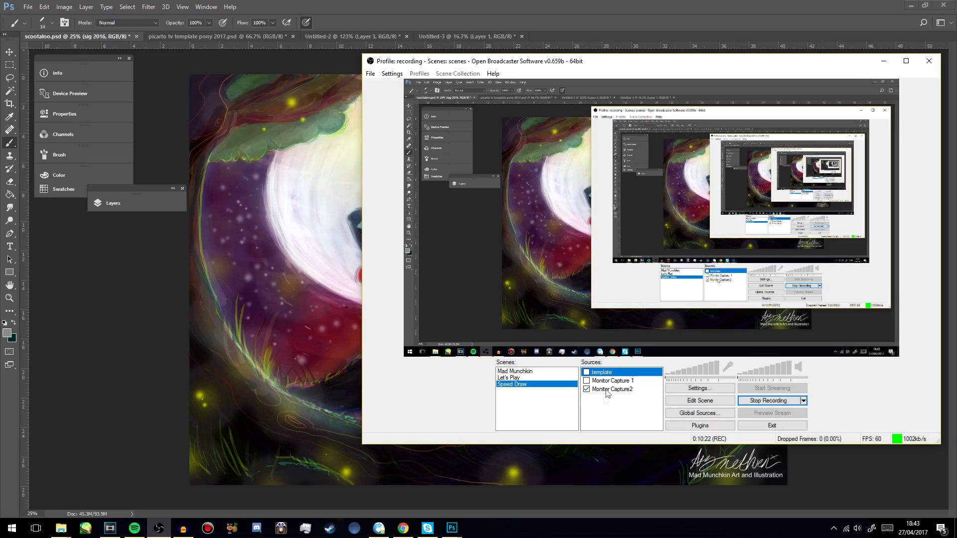
- In Open Broadcaster Software, add a new image source named "template 2" to the Speed Draw scene
right_click(605, 409)
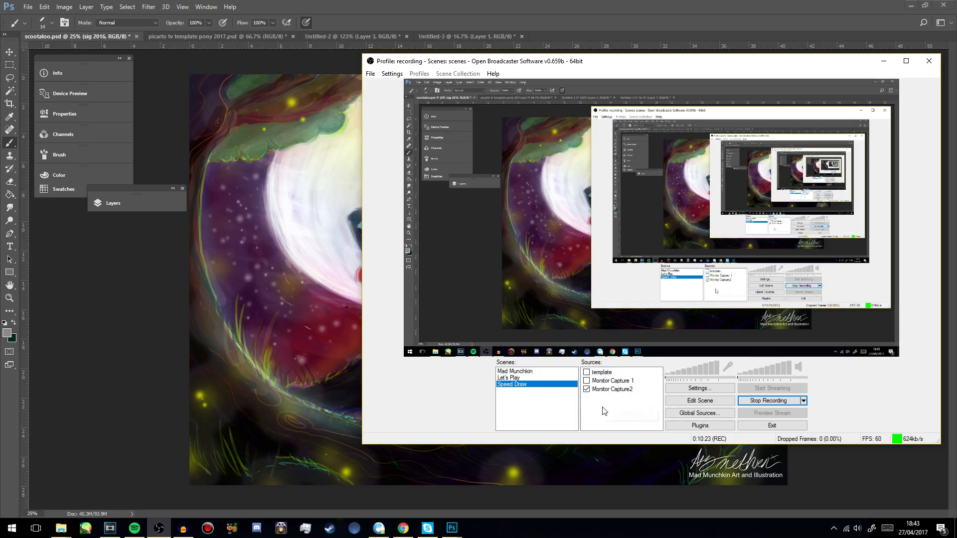
mouse_move(627, 419)
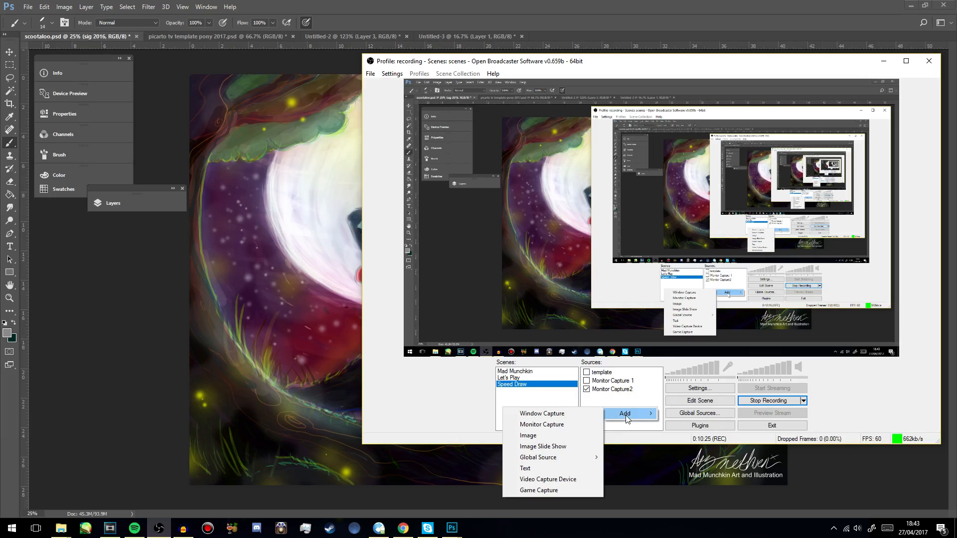
left_click(560, 437)
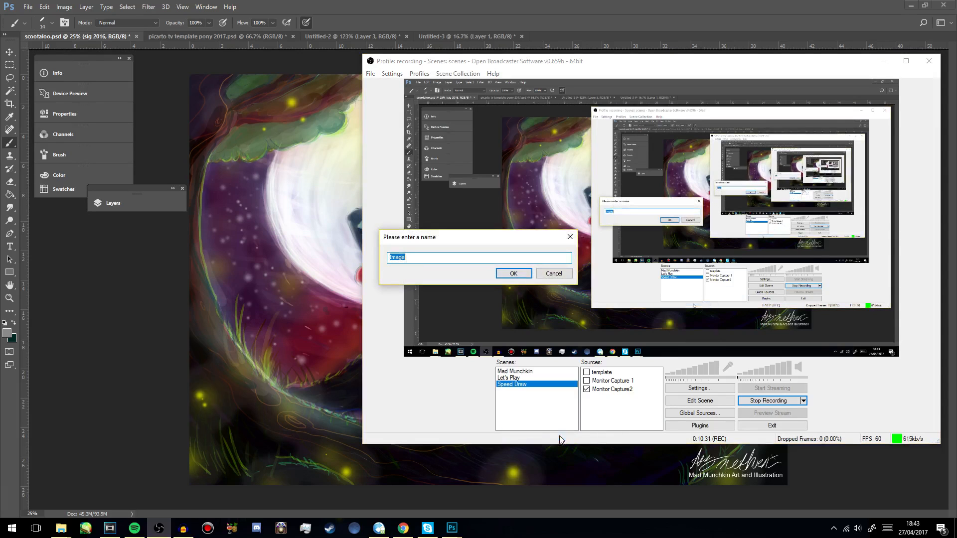
type("template 2")
left_click(523, 277)
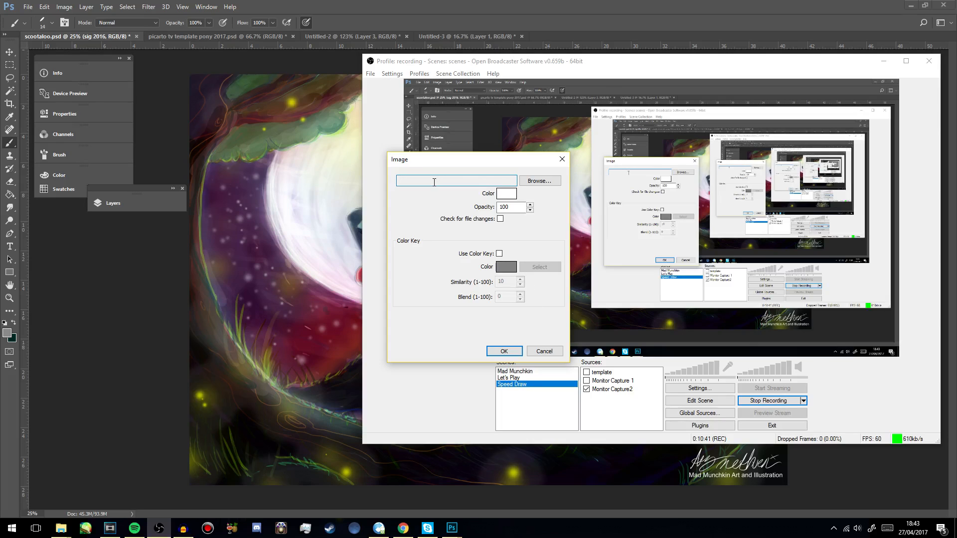
- Search OneDrive for "template", choose the Picarto TV pony template as the source's image, and confirm the image settings
left_click(552, 182)
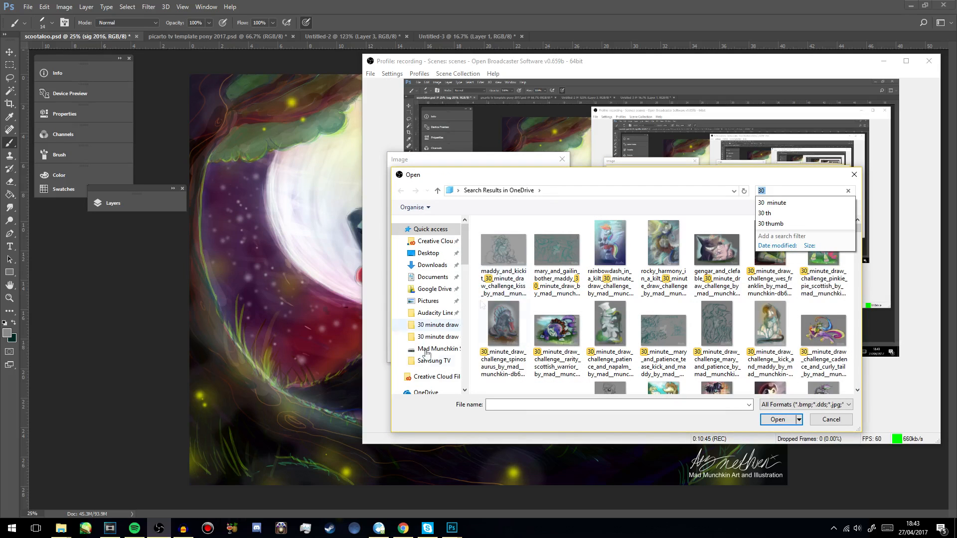
scroll(431, 299, "down", 3)
left_click(426, 264)
left_click(790, 192)
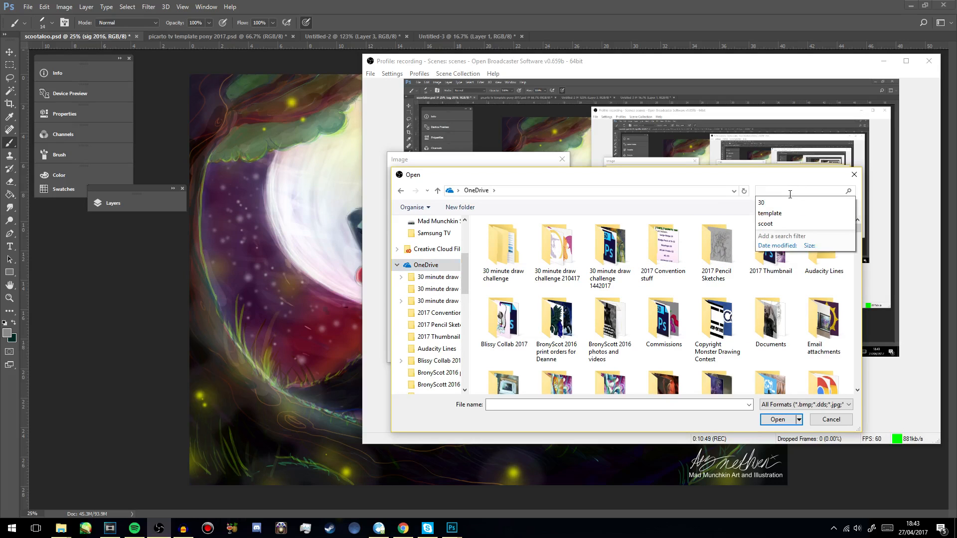
left_click(770, 213)
left_click(504, 251)
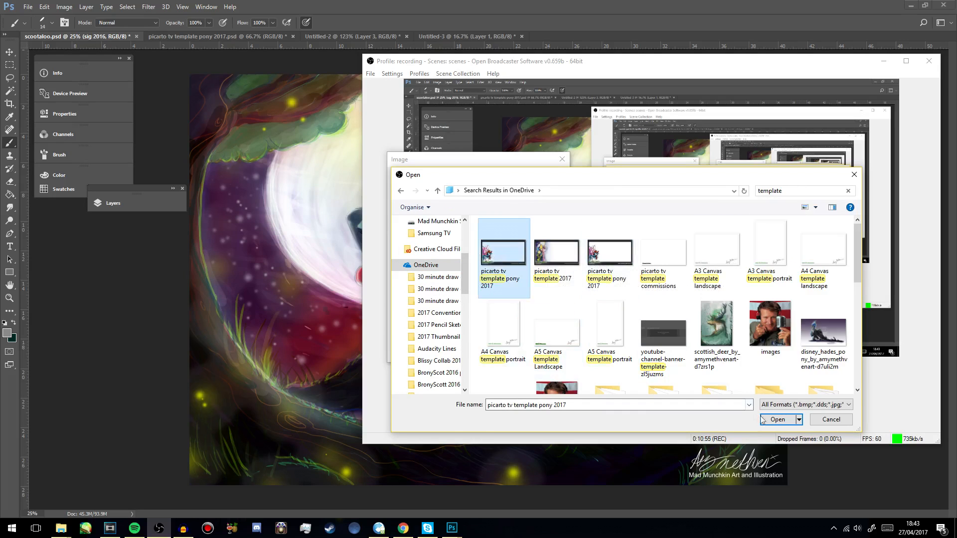
left_click(779, 419)
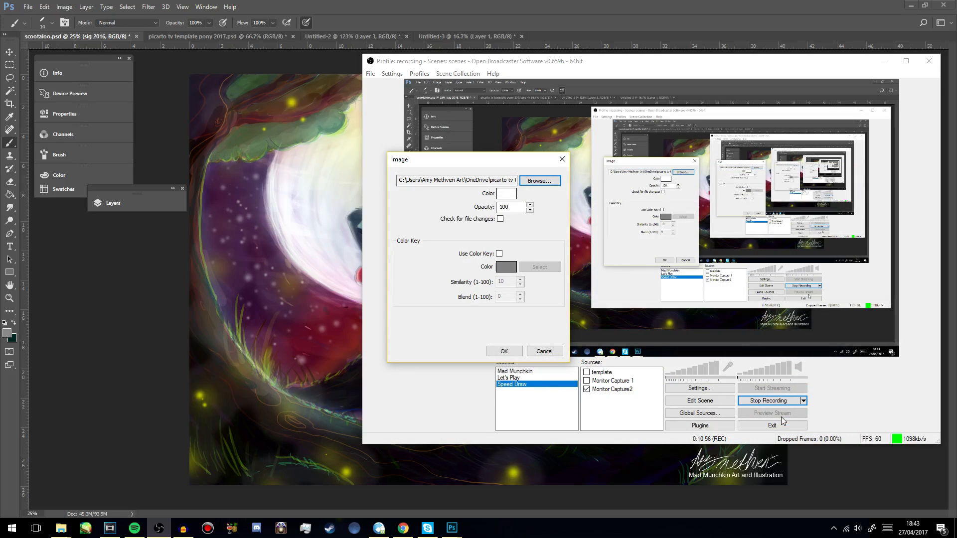
left_click(513, 352)
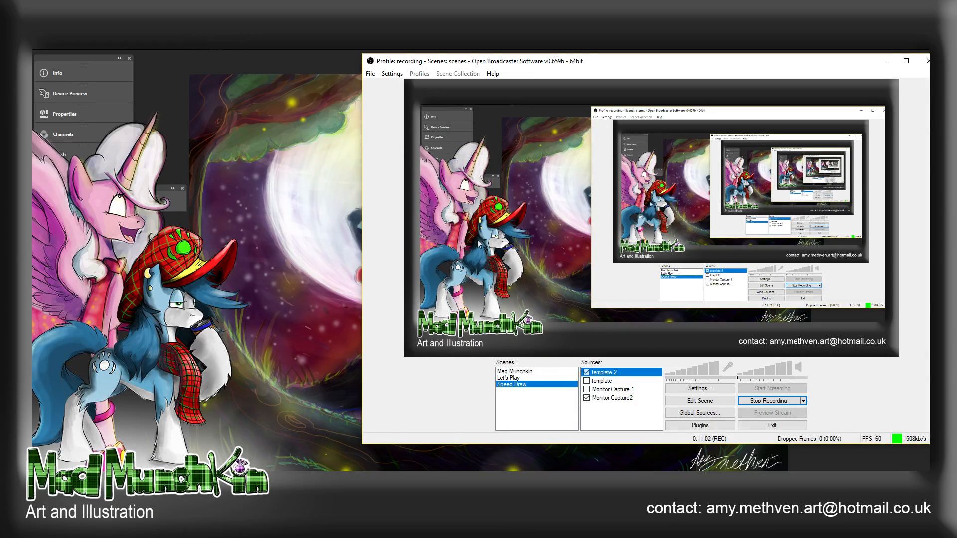
- Hide template 2 and show the template overlay instead, toggling Monitor Capture2 off and back on in between
left_click(587, 373)
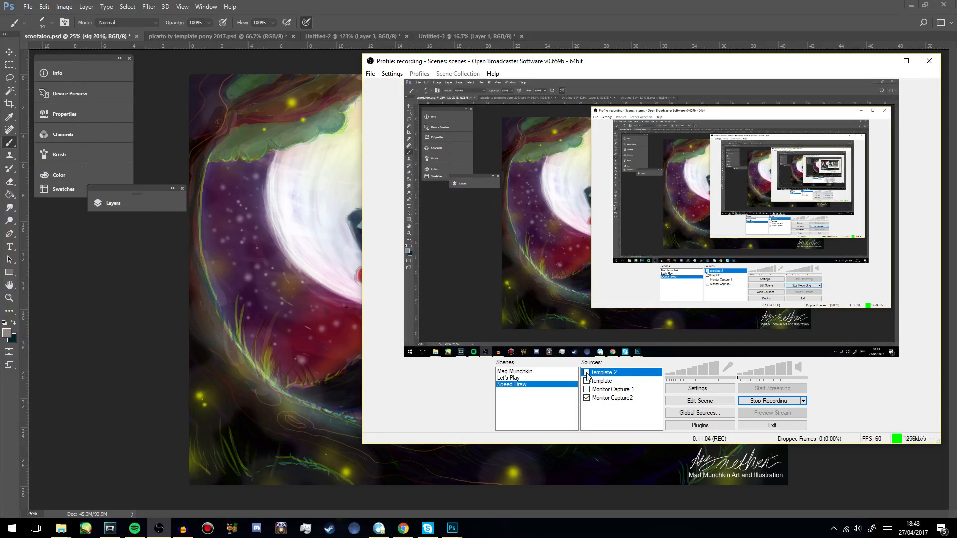
left_click(587, 398)
left_click(587, 398)
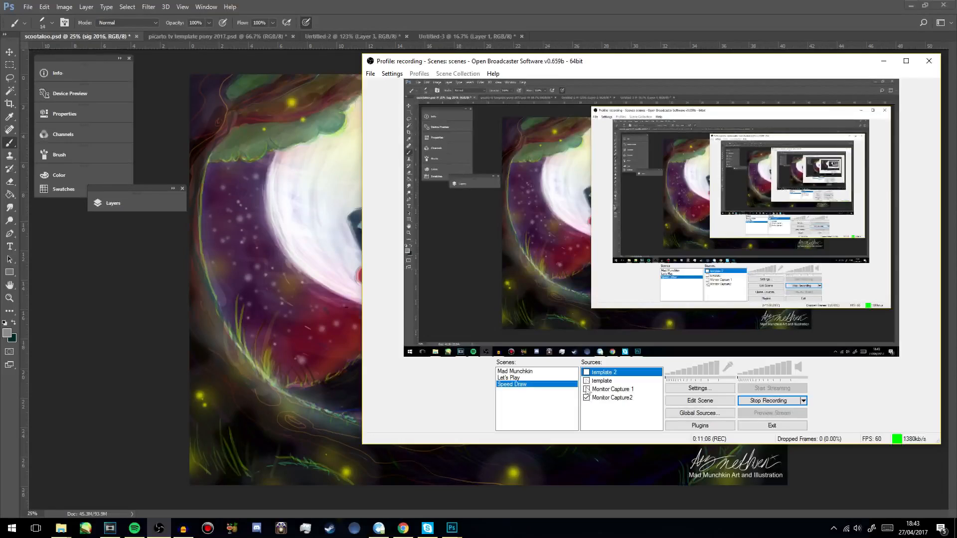
left_click(587, 381)
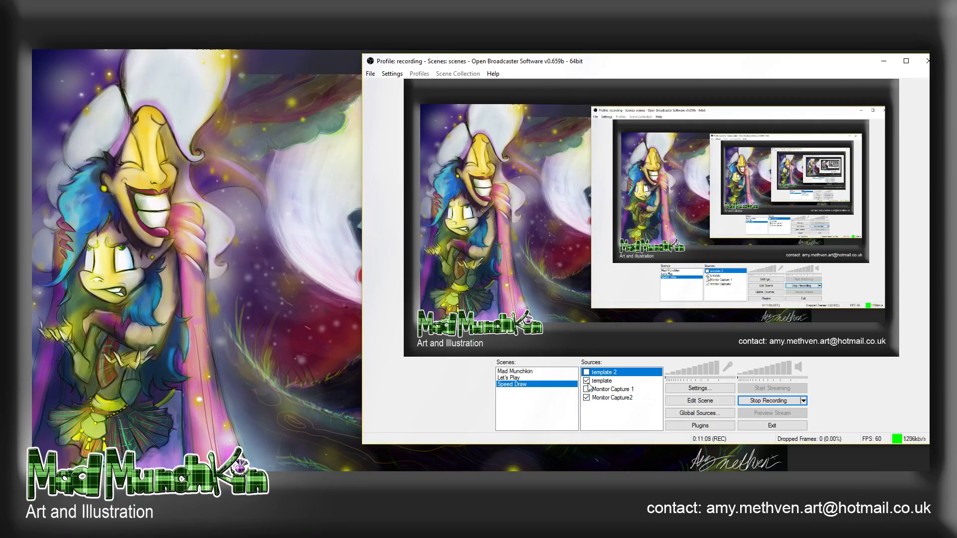
- Hide the template overlay, toggle template 2 on and off twice, and select Monitor Capture2 as the only visible source
left_click(587, 381)
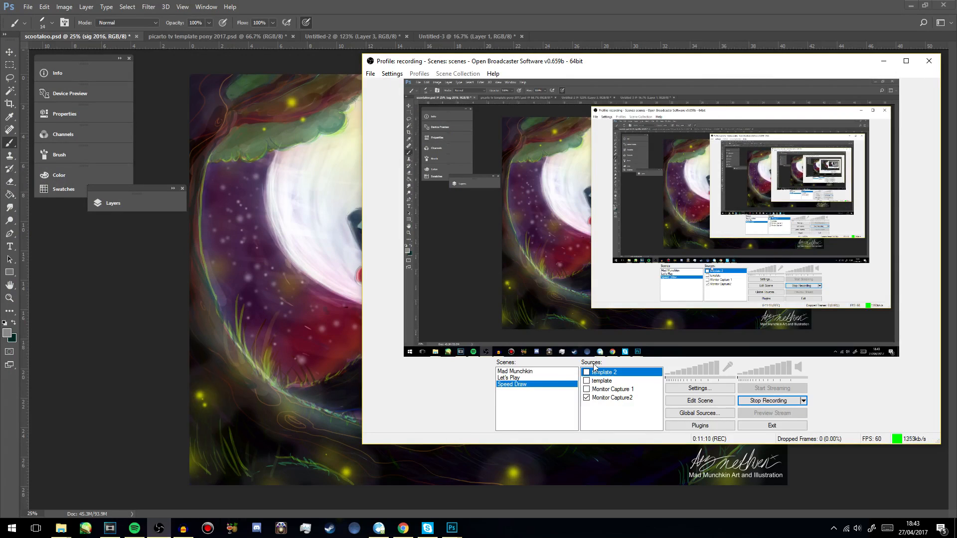
left_click(587, 373)
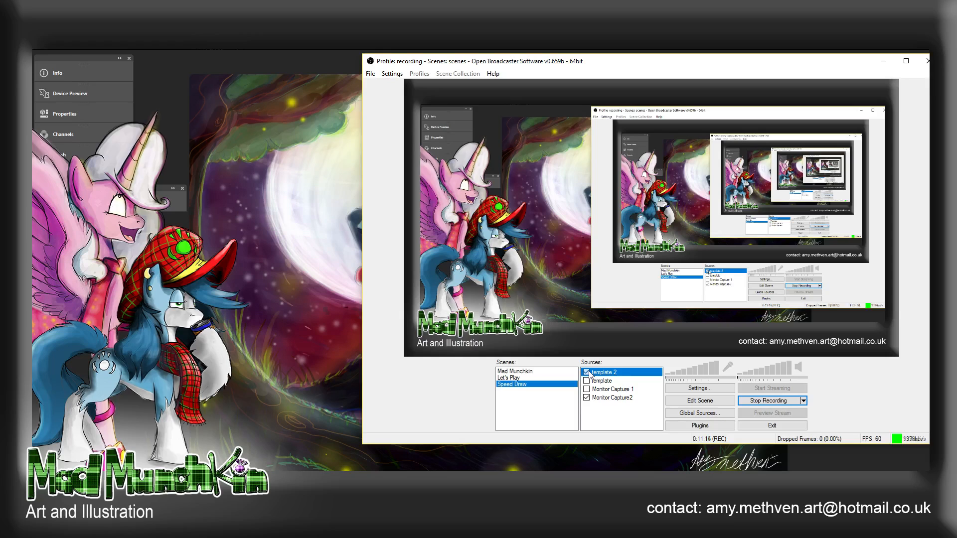
left_click(587, 373)
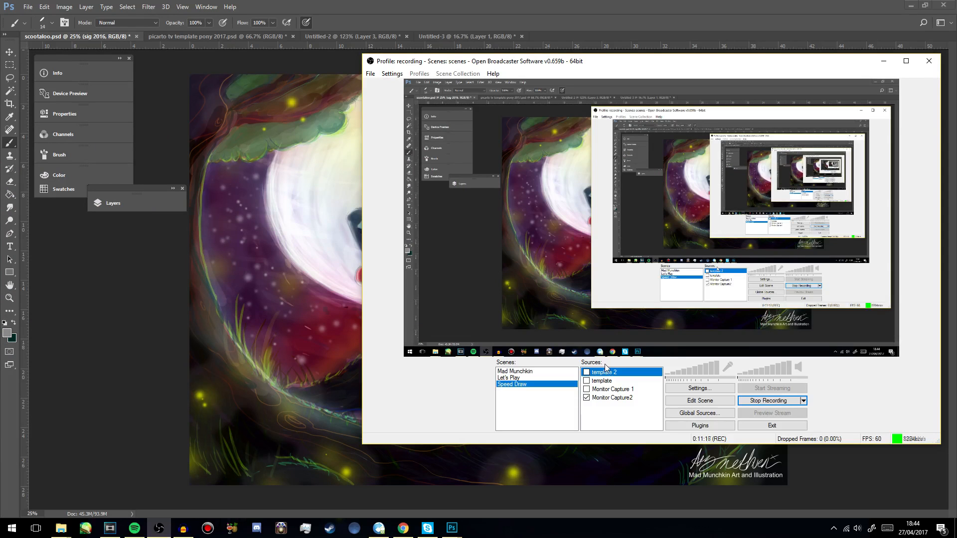
left_click(587, 373)
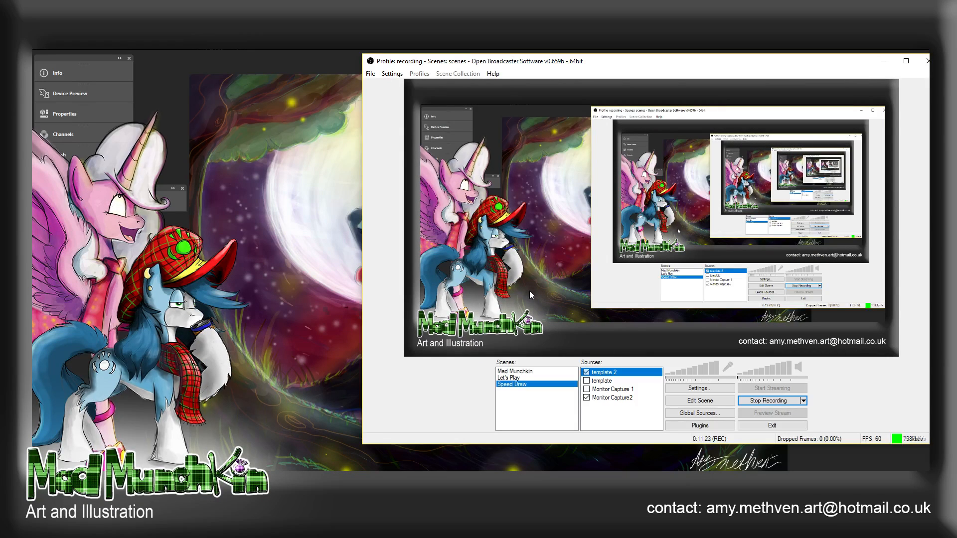
left_click(587, 372)
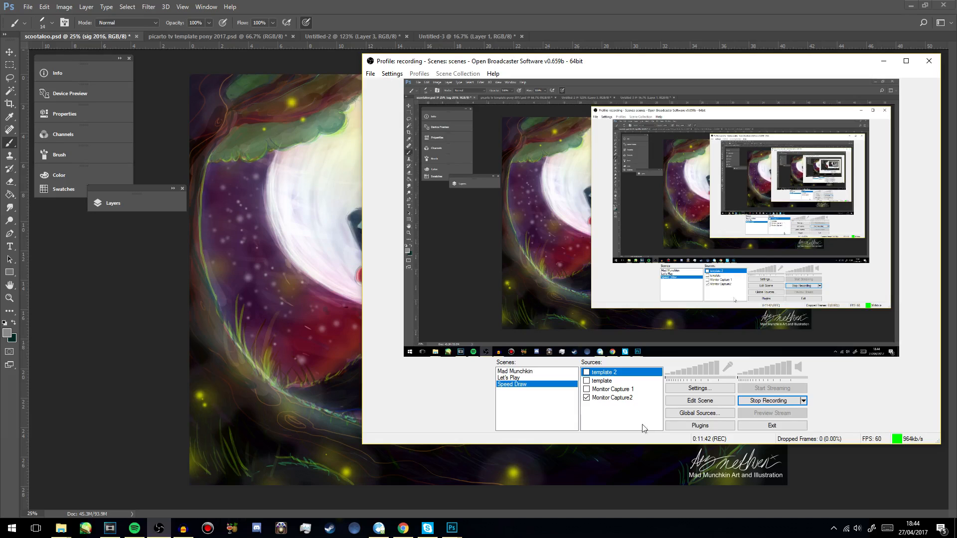
left_click(642, 399)
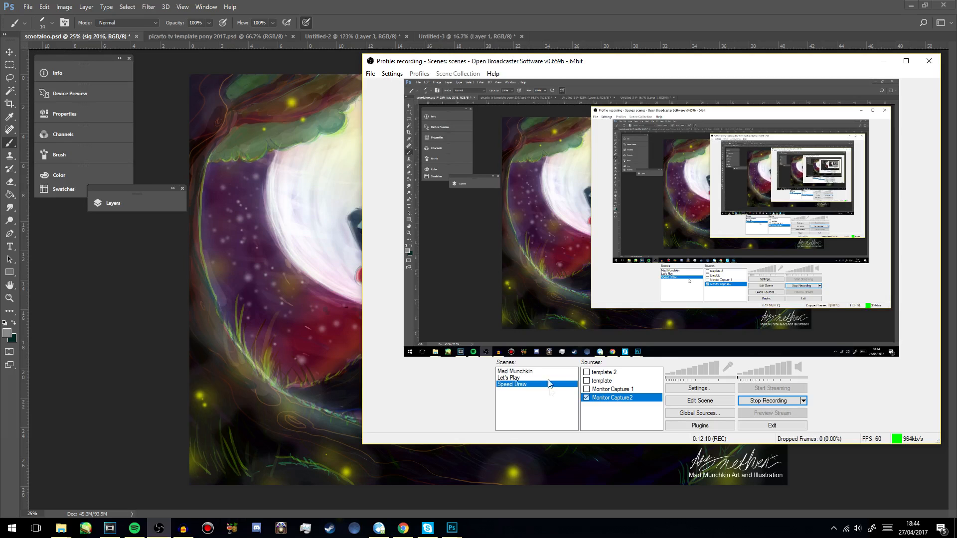
- View the Mad Munchkin and Let's Play scenes, and return to the Speed Draw scene
left_click(545, 372)
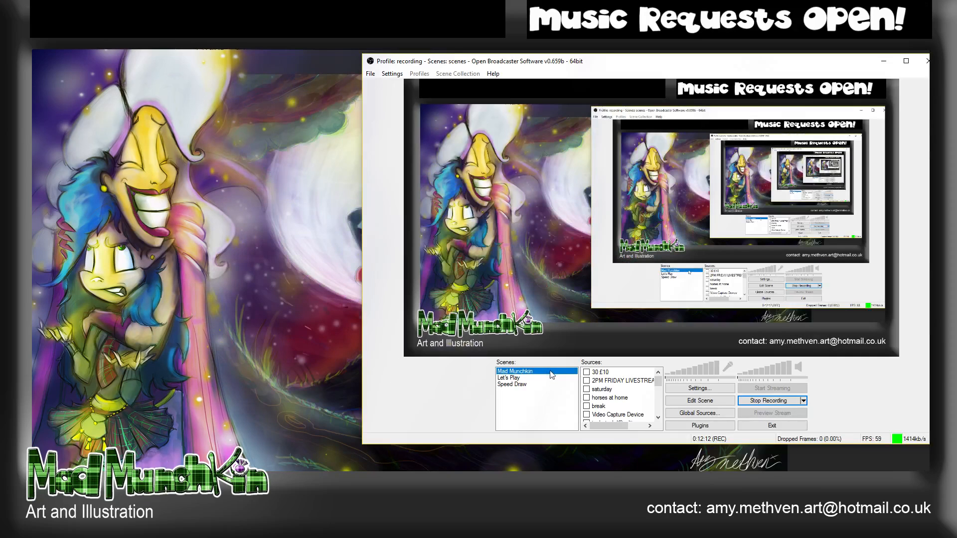
left_click(546, 379)
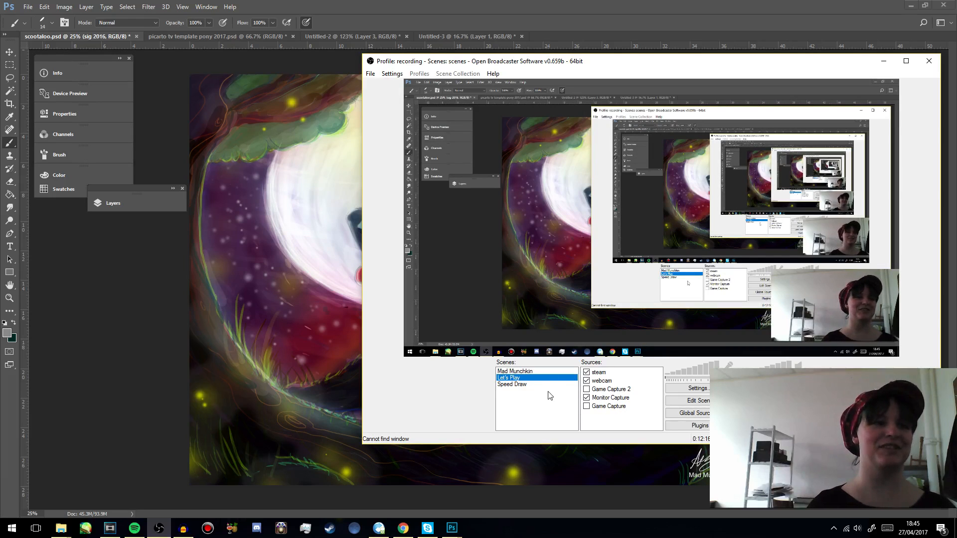
left_click(551, 384)
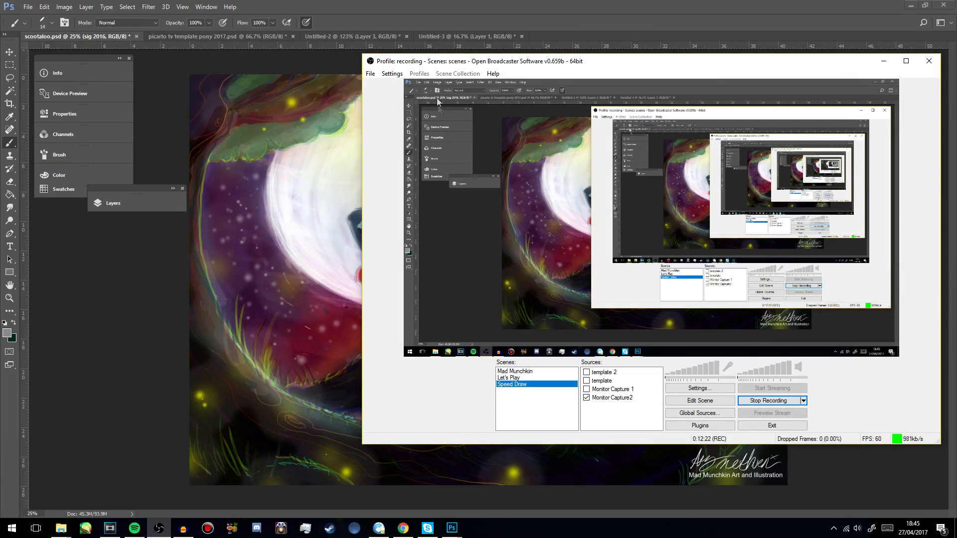
- Open the recording settings and examine the general, video encoding and audio encoding options, including the audio codec choices
left_click(392, 73)
left_click(398, 85)
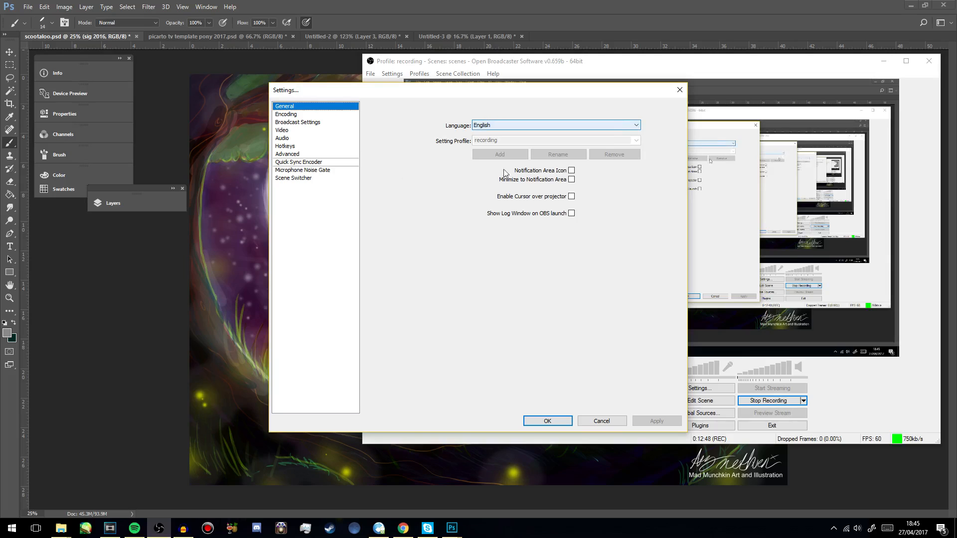
left_click(299, 114)
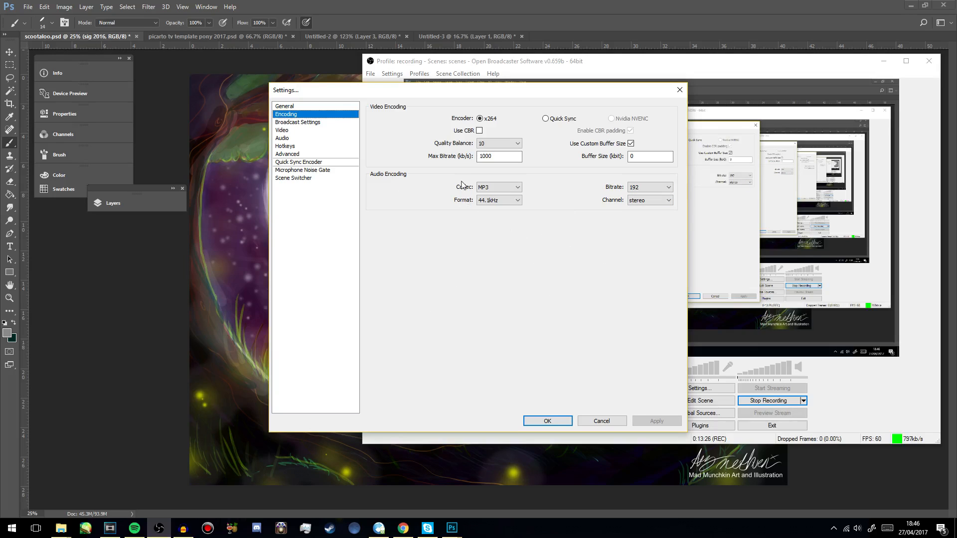
left_click(519, 188)
left_click(519, 188)
- Examine the broadcast settings' output modes and recording file path, and go on to the video settings
left_click(305, 122)
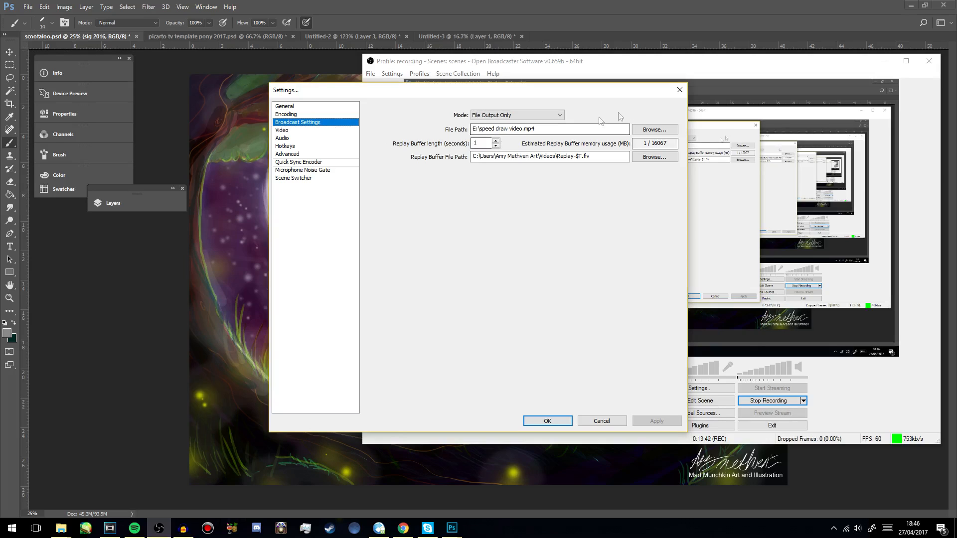
left_click(561, 117)
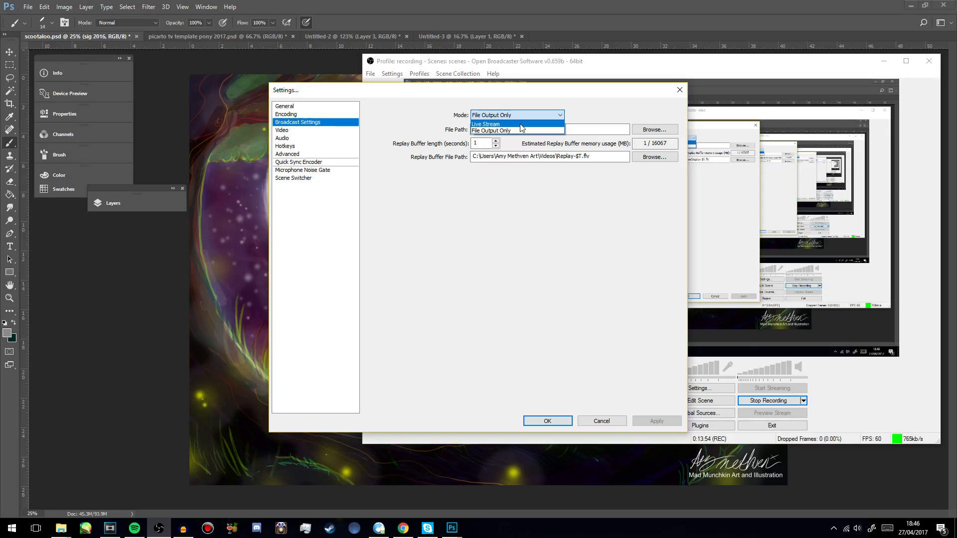
left_click(531, 192)
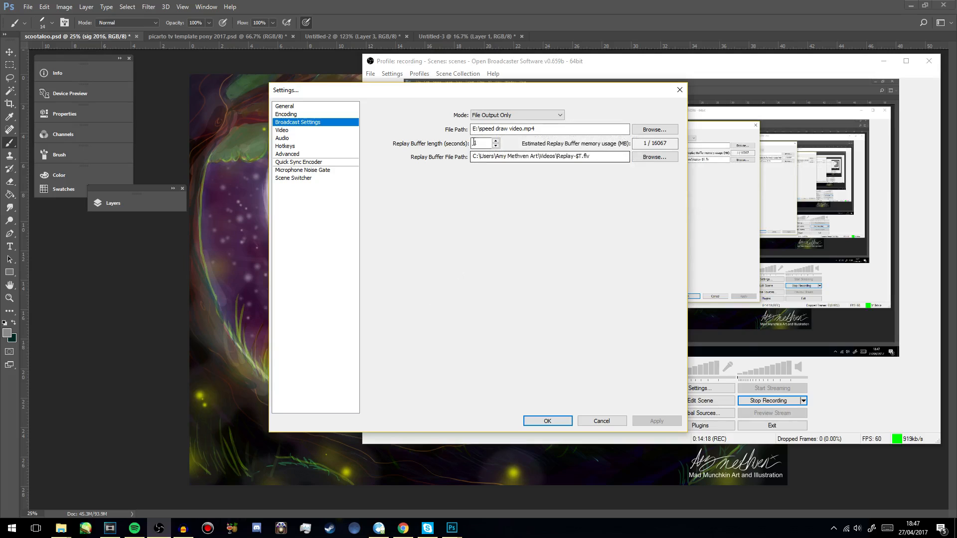
mouse_move(481, 128)
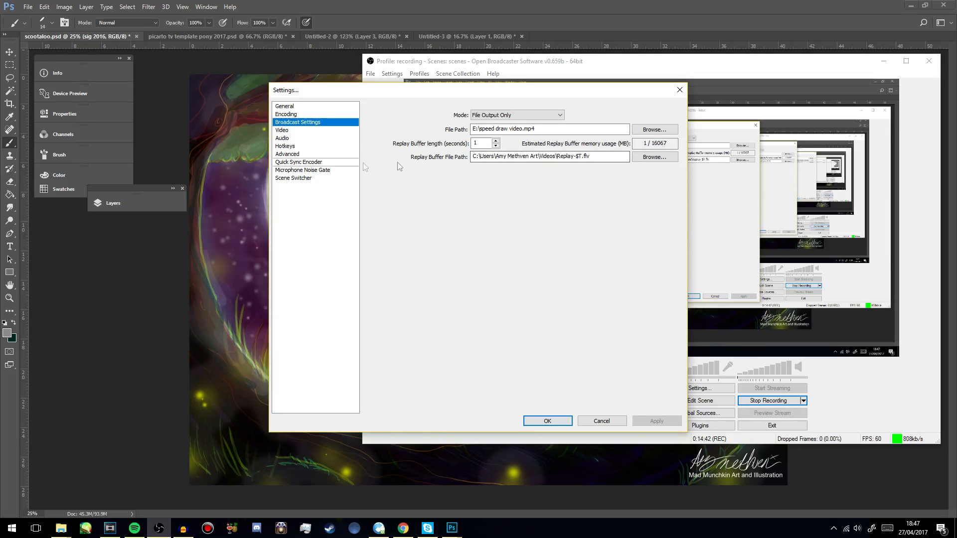
left_click(296, 131)
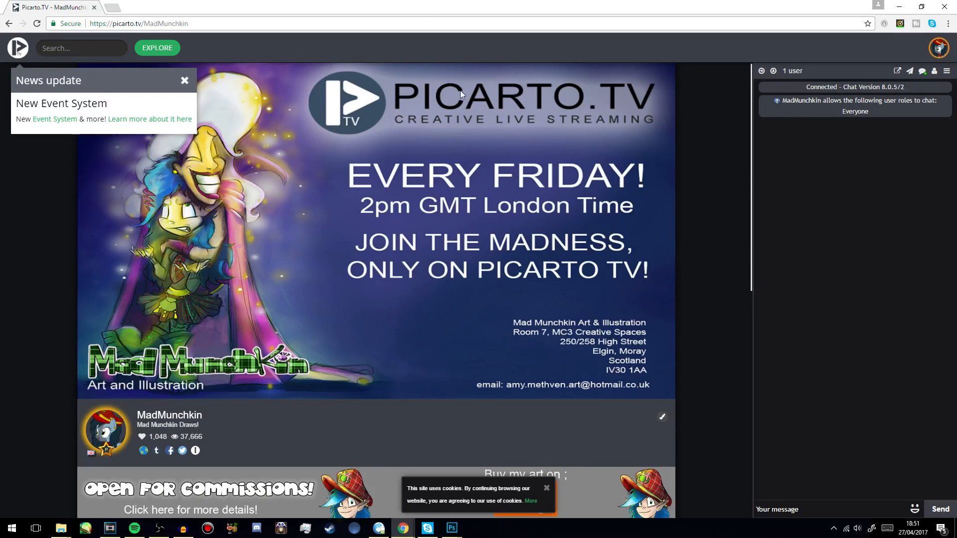
- On the Picarto channel, open the account configuration and go to its Recording settings
left_click(939, 48)
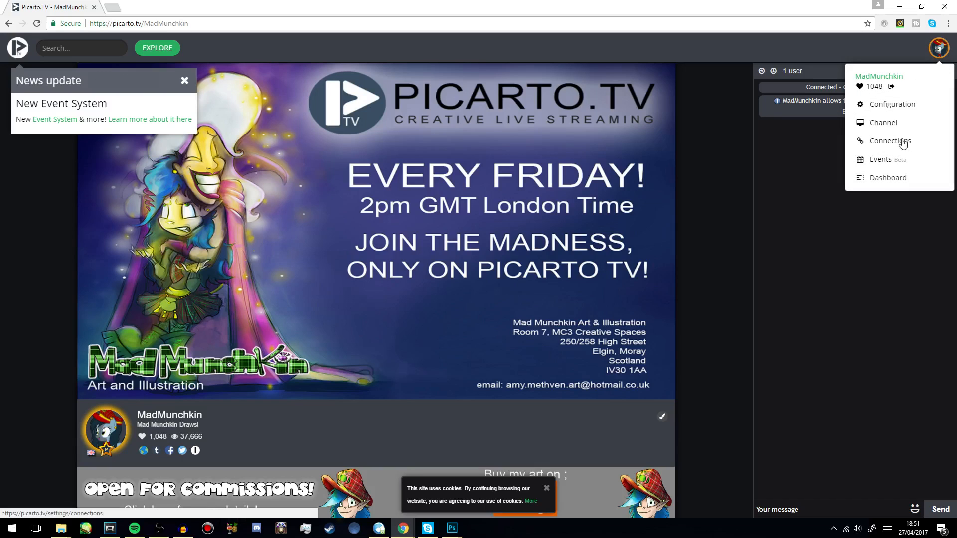
left_click(894, 103)
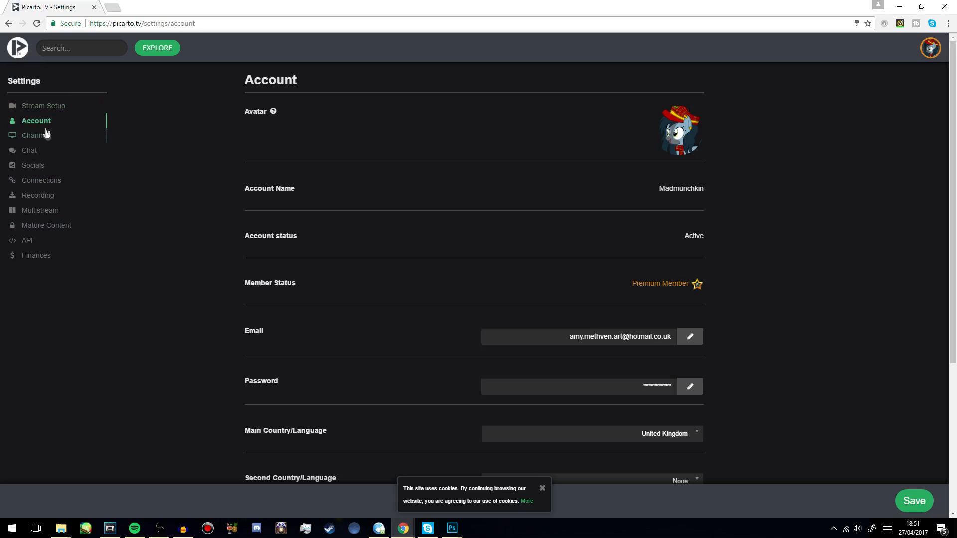
left_click(48, 201)
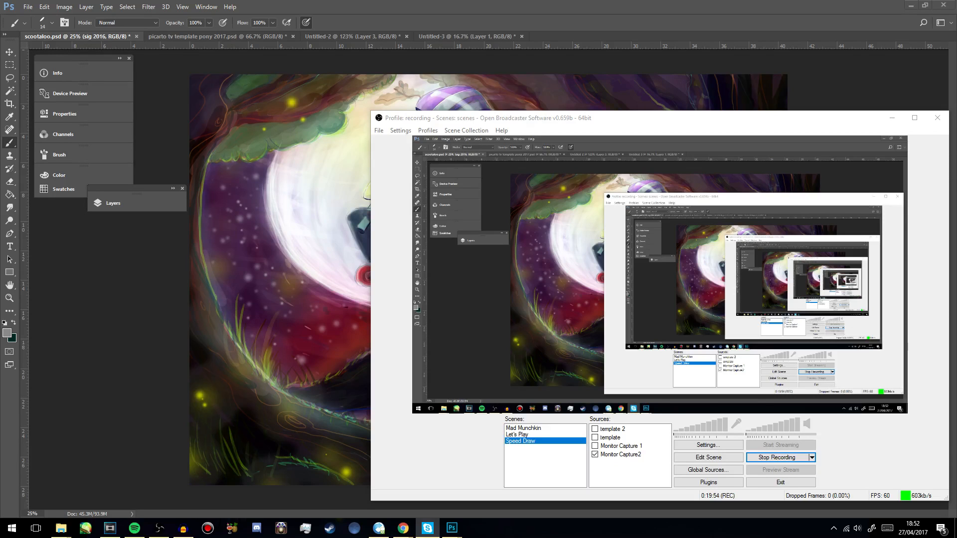
- Move the Open Broadcaster Software window off this screen and bring the Mad Munchkin Stuff (E:) folder window over the Photoshop canvas
mouse_move(650, 121)
left_mouse_down()
mouse_move(956, 103)
mouse_move(956, 80)
left_mouse_up()
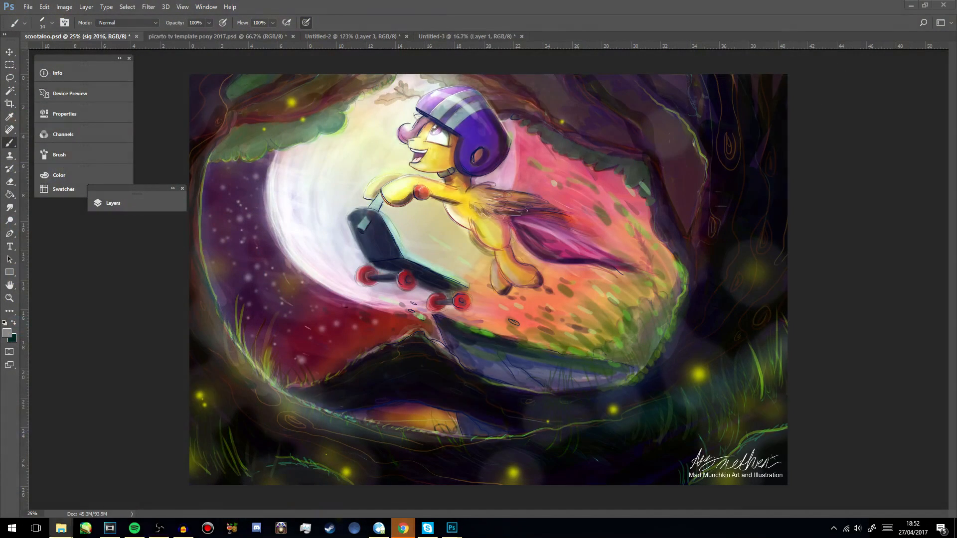
left_click_drag(956, 106, 635, 80)
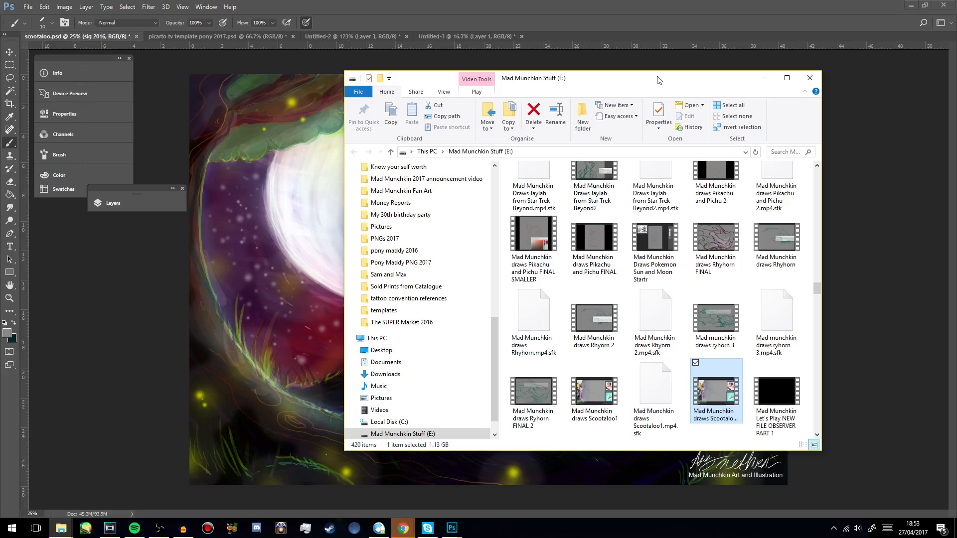
left_click_drag(660, 80, 638, 101)
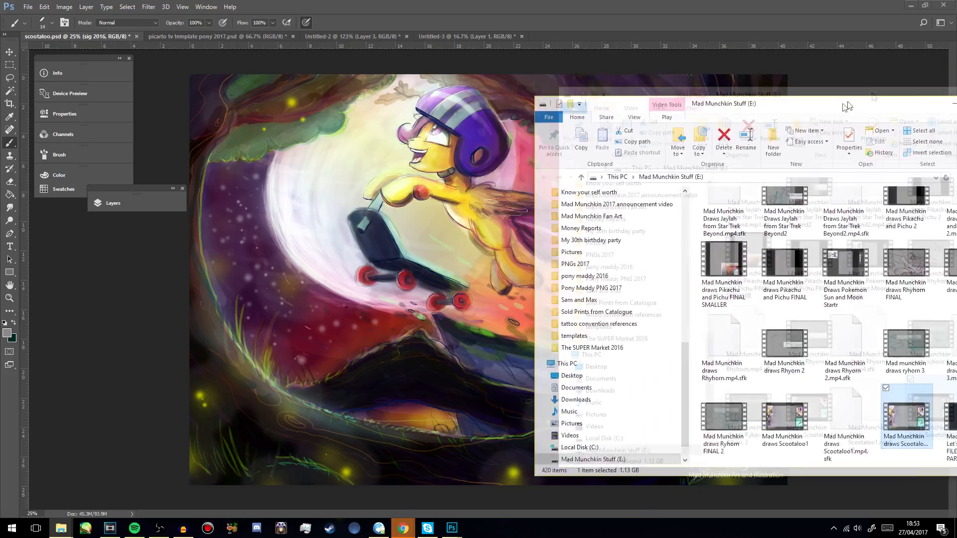
left_click_drag(847, 106, 784, 80)
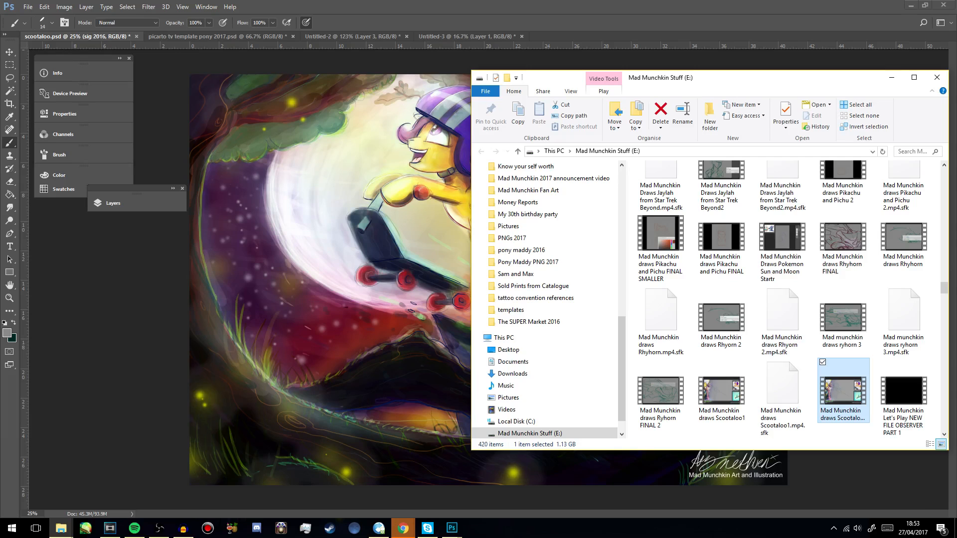
- Switch to AVC, add speed draw video (80) and speed draw video (79) to the conversion list, and minimise the converter
left_click(378, 529)
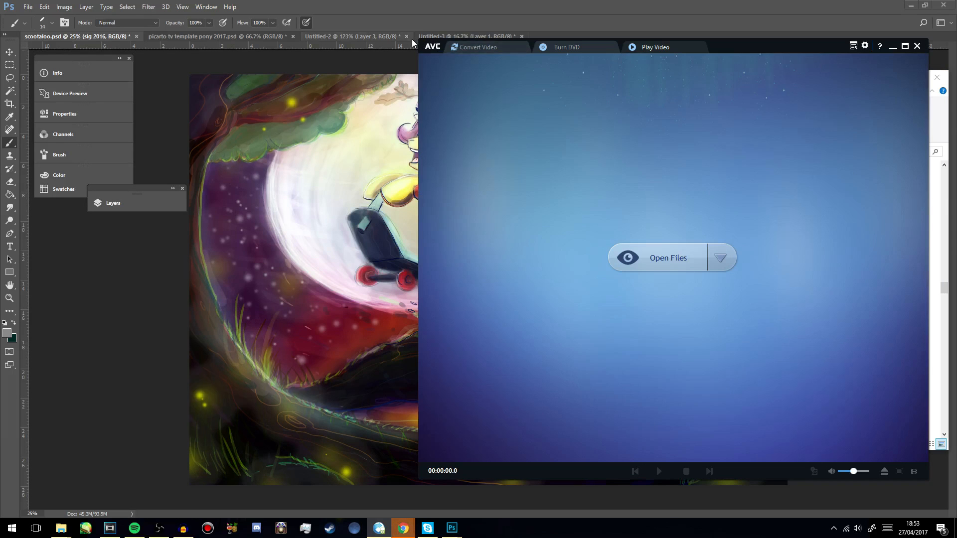
left_click(477, 48)
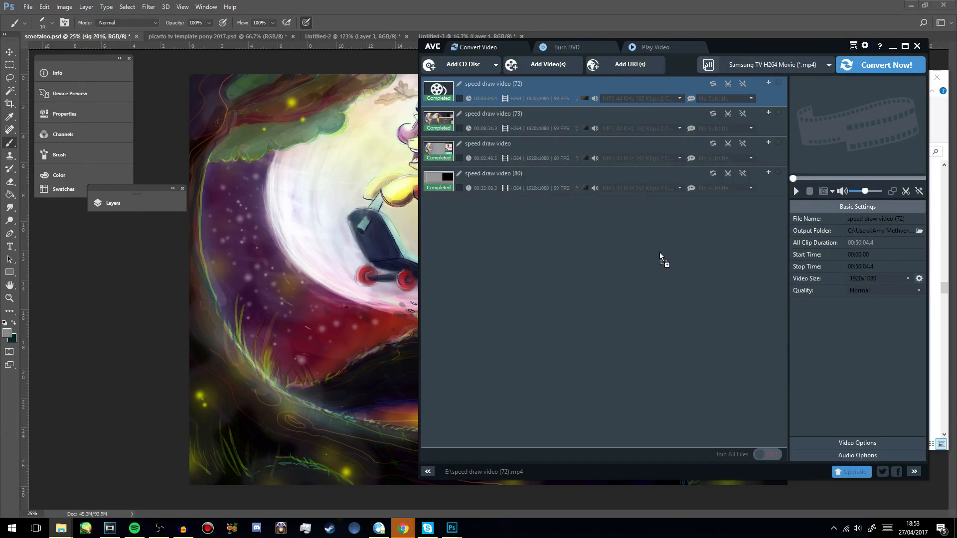
left_click_drag(574, 270, 574, 271)
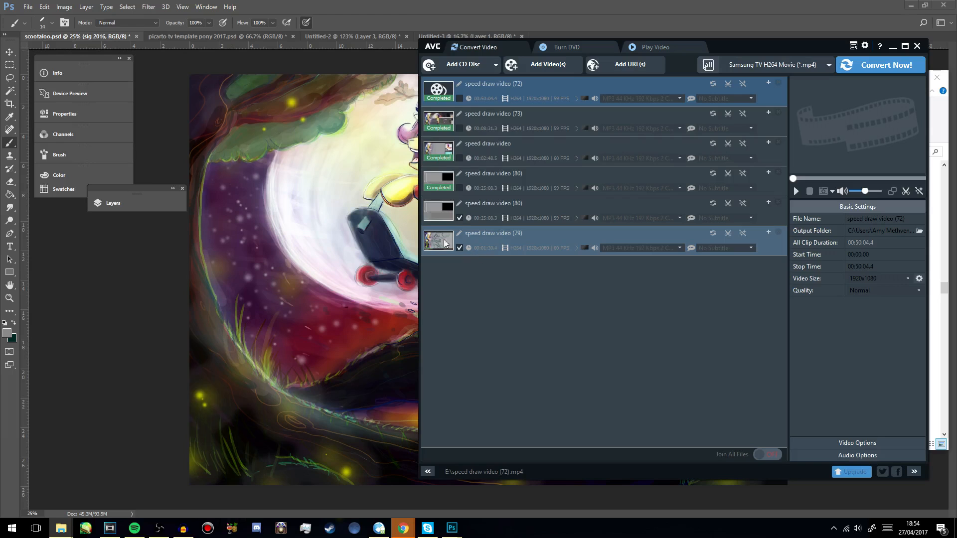
left_click(893, 47)
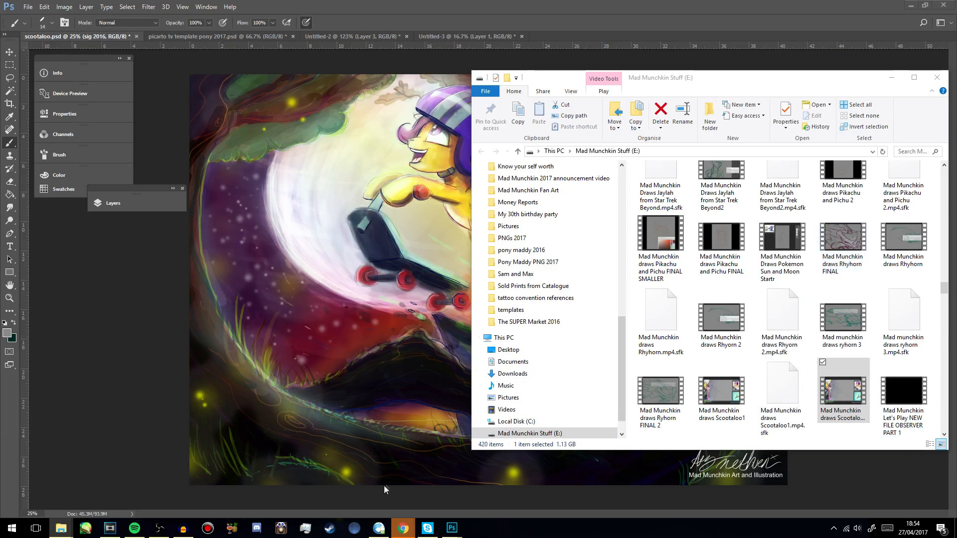
- Switch to Vegas Pro and create a new project with the HD 1080-60i (1920x1080, 29.970 fps) template
mouse_move(405, 531)
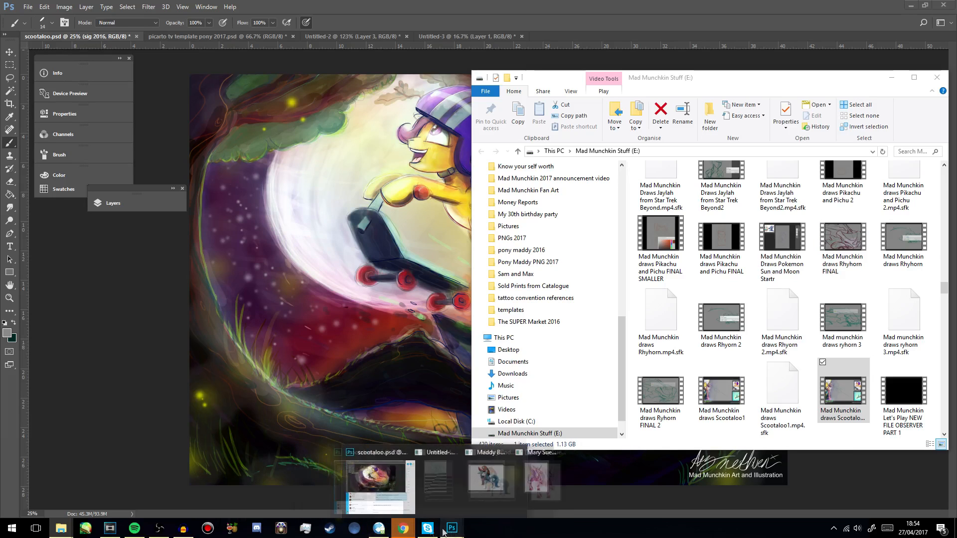
left_click(110, 528)
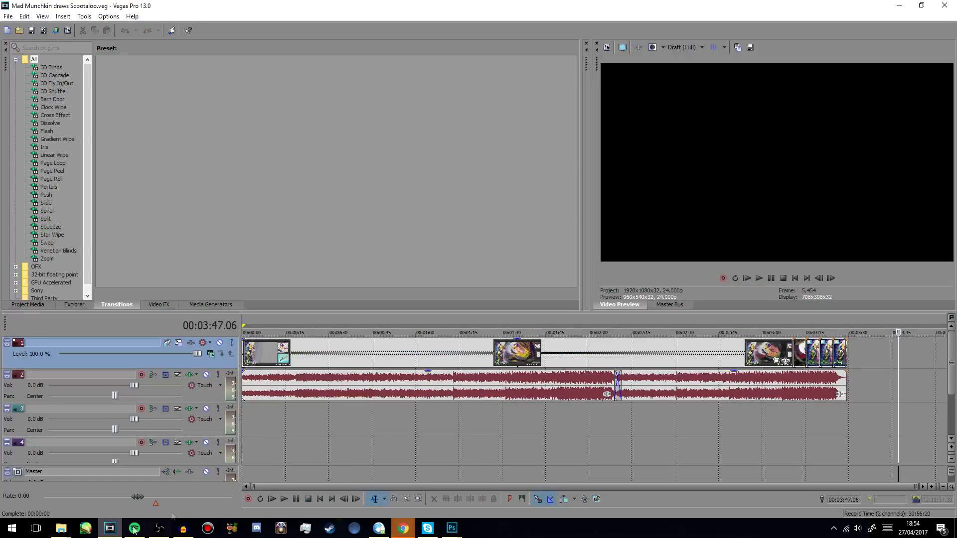
left_click(8, 16)
left_click(19, 32)
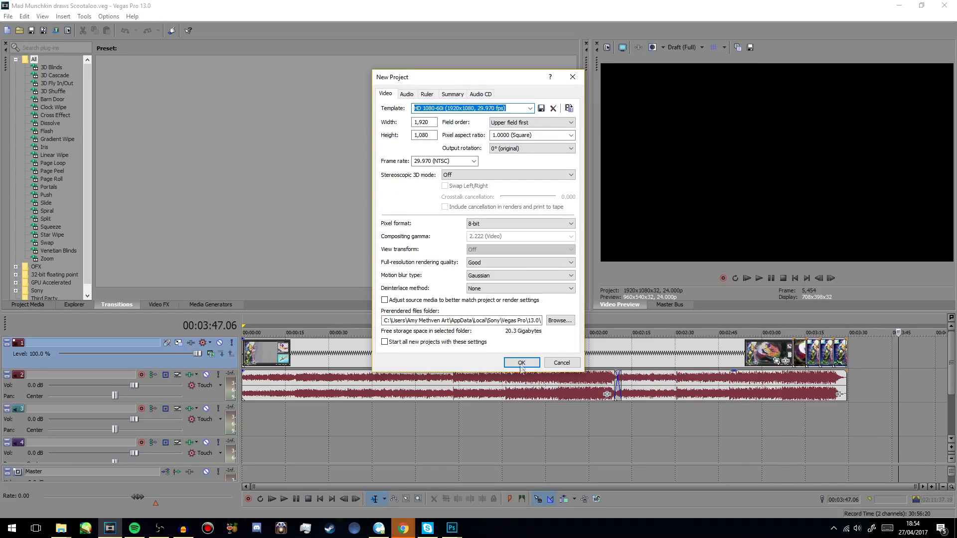
left_click(521, 363)
- Add the Scootaloo drawing video from the file folder at the timeline's start, matching the project video settings to the media
left_click(61, 528)
left_click_drag(593, 75, 956, 126)
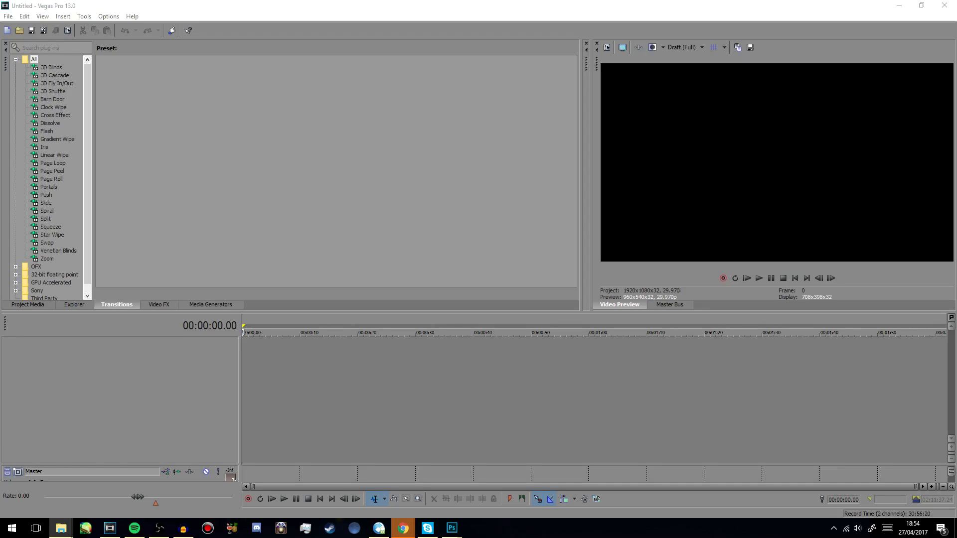
left_click_drag(269, 372, 241, 367)
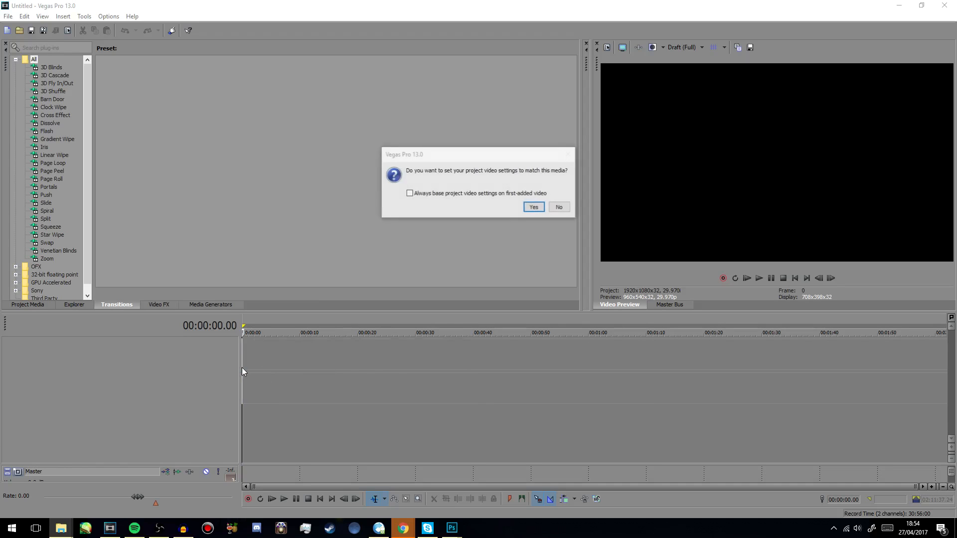
left_click(534, 207)
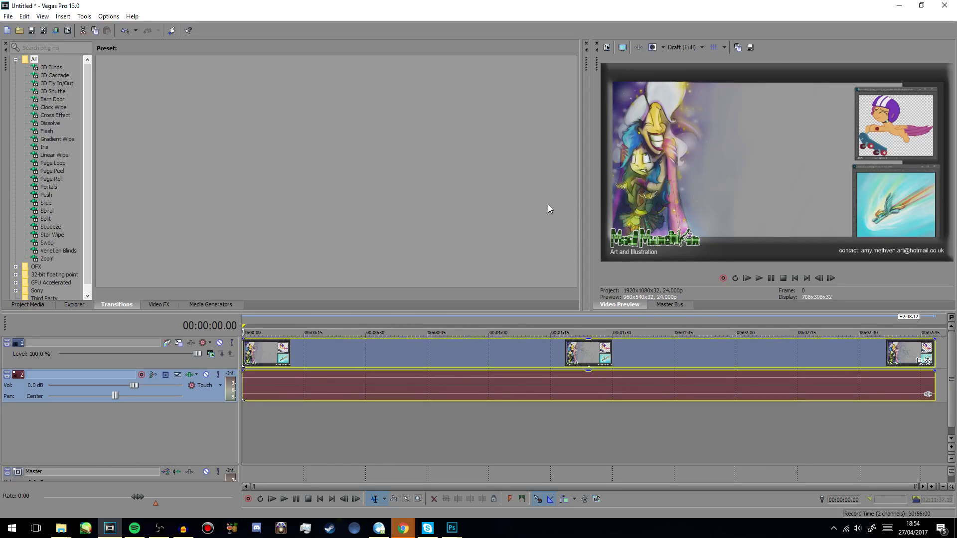
- Place the playhead about 15 seconds into the clip and play the drawing video in the preview
left_click(304, 345)
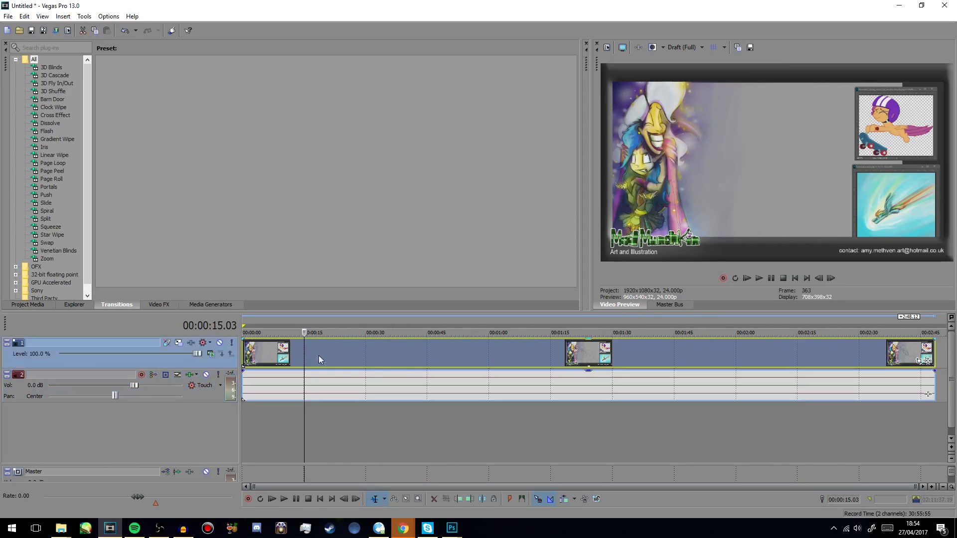
left_click(759, 278)
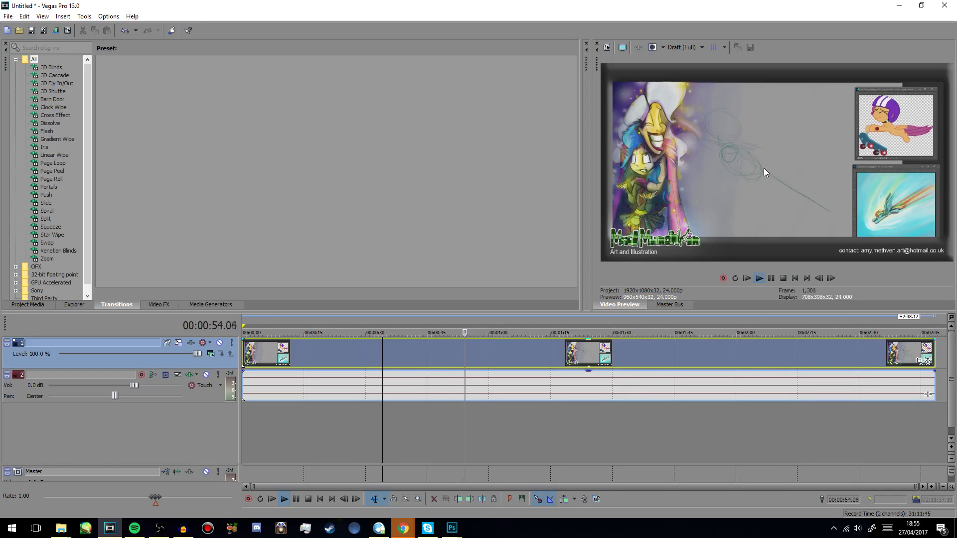
- Time-stretch the Scootaloo clip down to about 42 seconds and play the sped-up result from about the 6-second mark
left_click(771, 278)
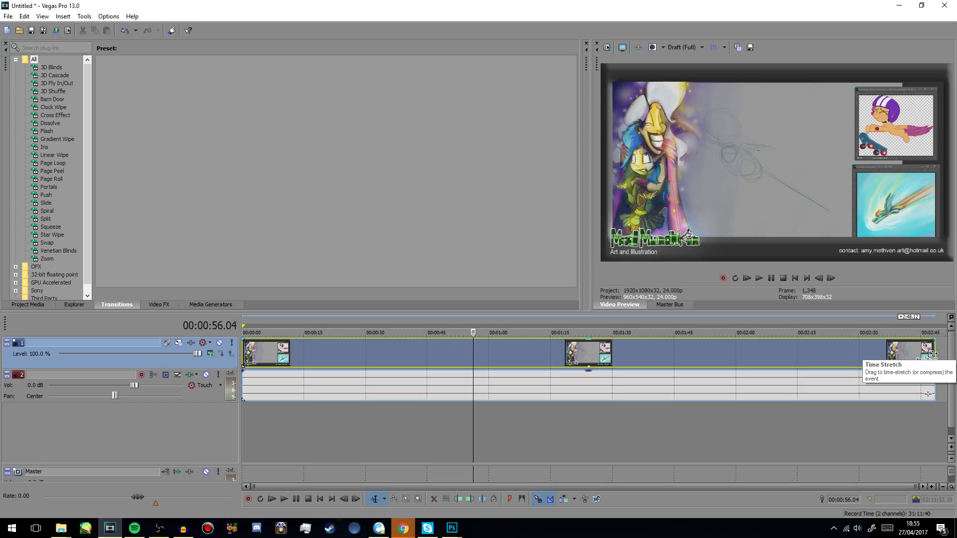
left_click_drag(932, 351, 408, 348)
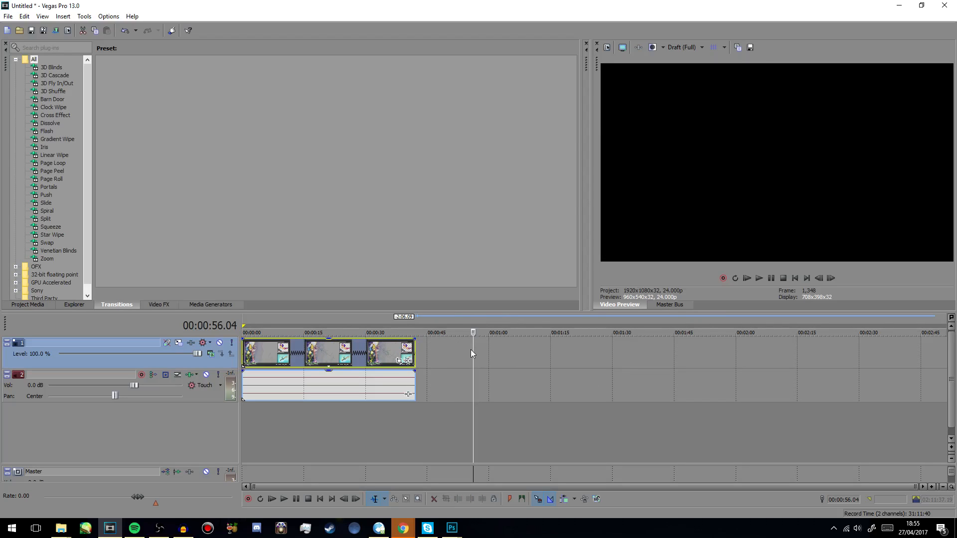
left_click(285, 352)
mouse_move(275, 349)
left_mouse_down()
mouse_move(242, 351)
mouse_move(267, 352)
left_mouse_up()
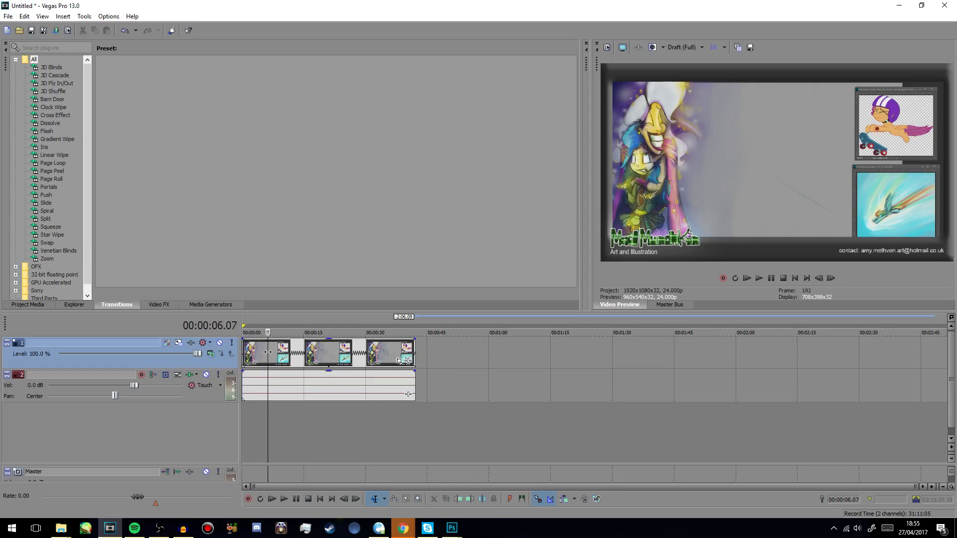
left_click(759, 279)
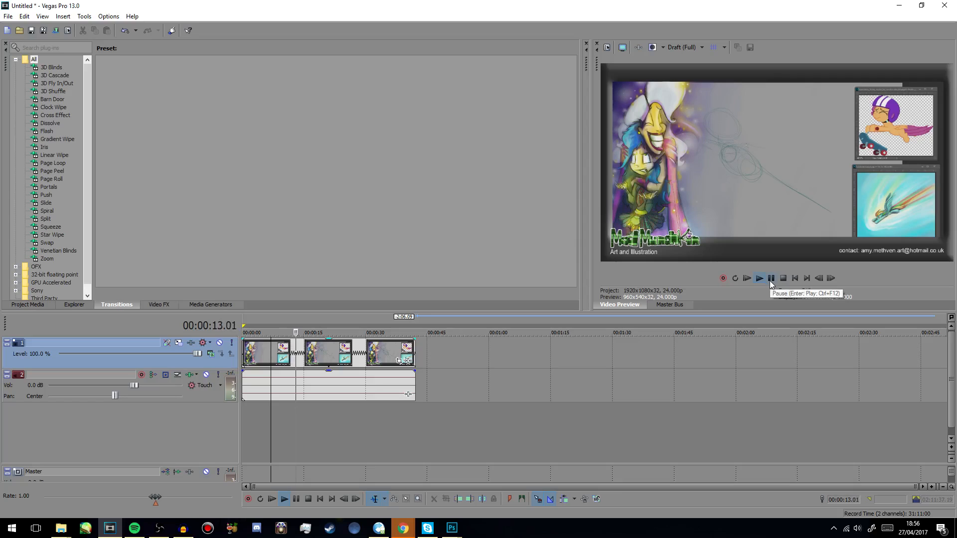
left_click(770, 282)
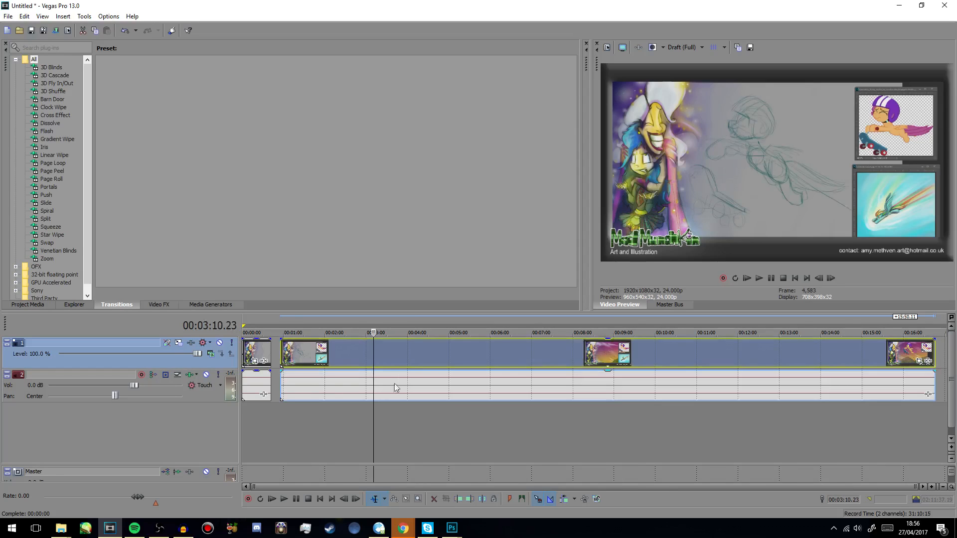
- Add the second Scootaloo drawing video directly after the first clip and time-stretch its end to about 4:40 on the timeline
left_click_drag(374, 348, 283, 353)
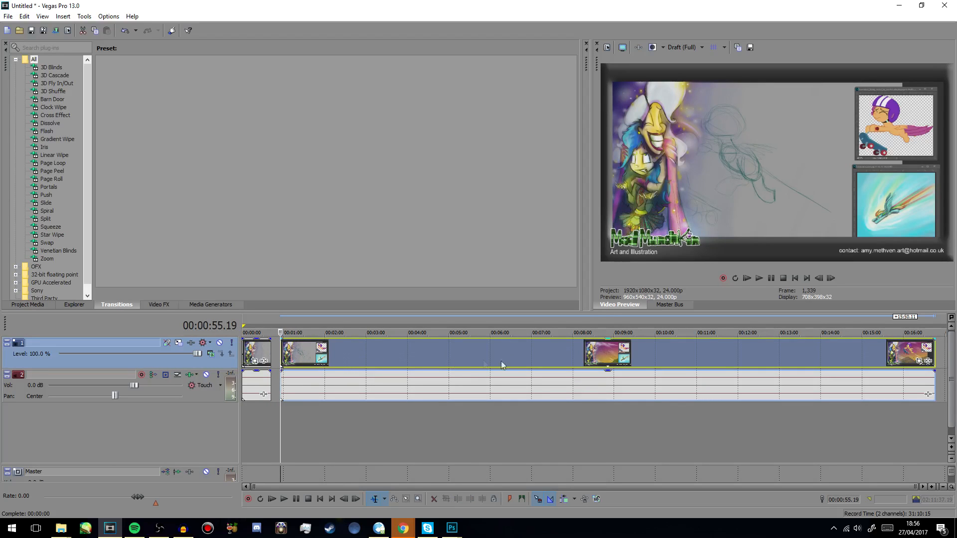
left_click_drag(681, 369, 675, 367)
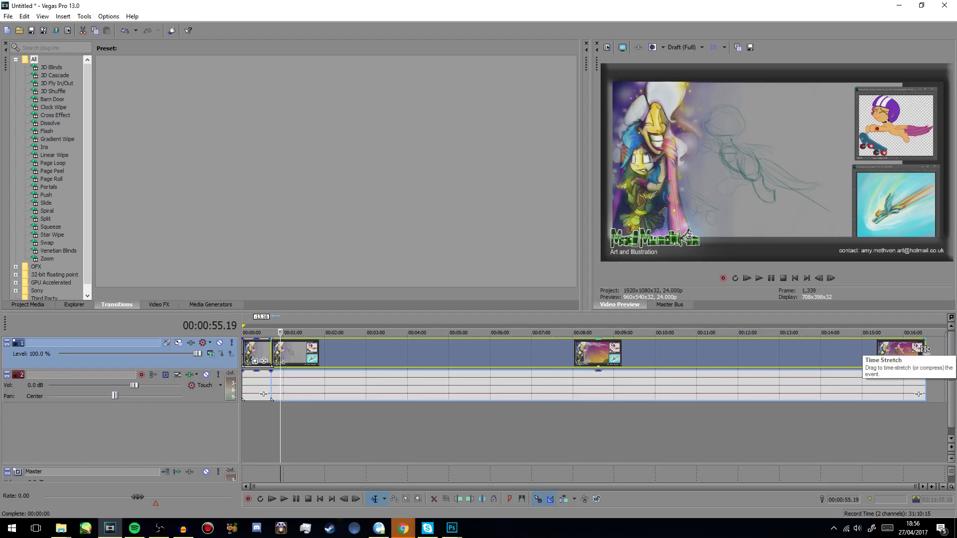
left_click_drag(926, 349, 407, 354)
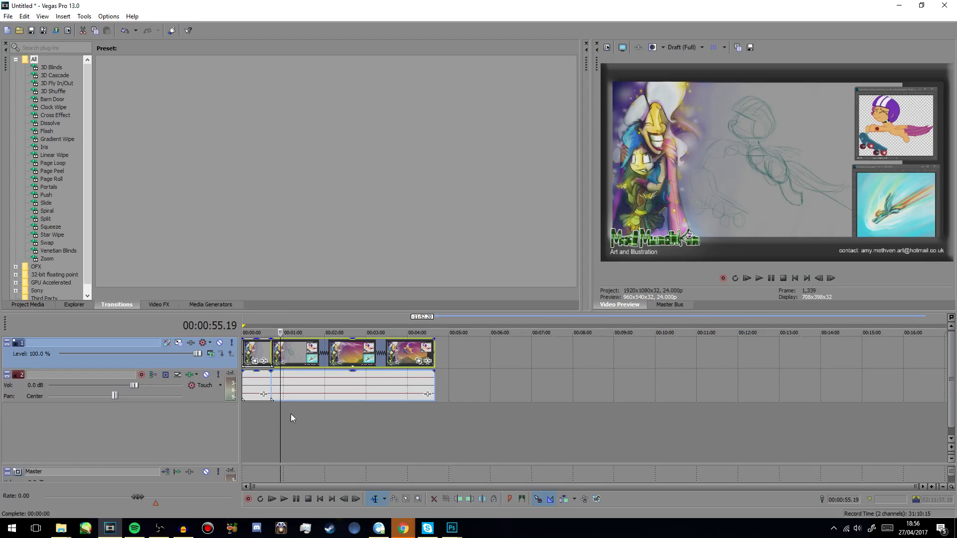
left_click_drag(280, 410, 413, 410)
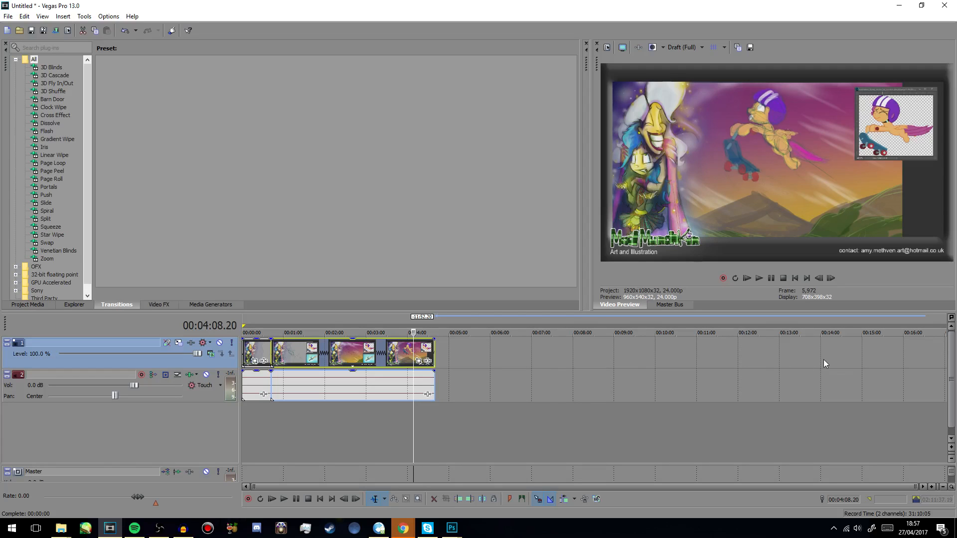
- Examine the output file and format options in the Render As dialog, and close it without rendering
left_click(8, 16)
left_click(37, 92)
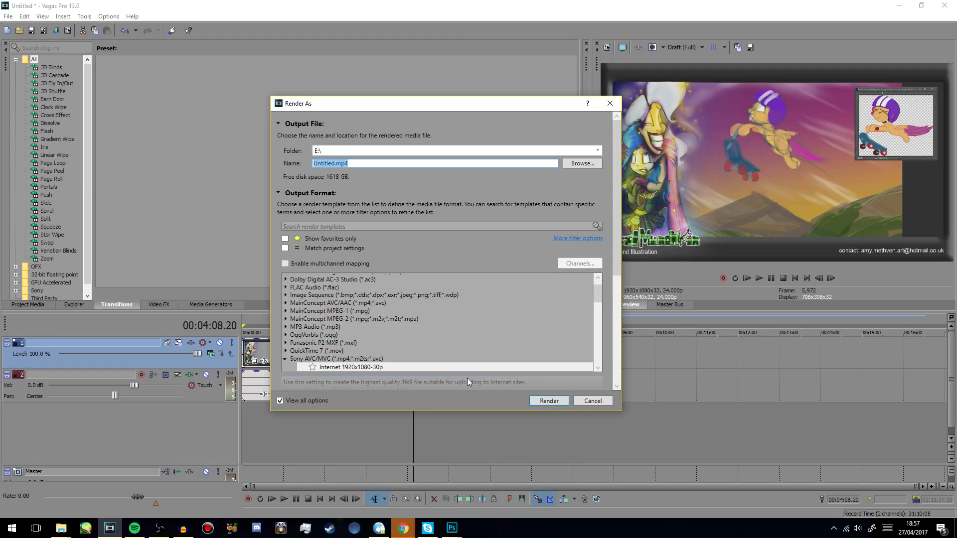
left_click(592, 402)
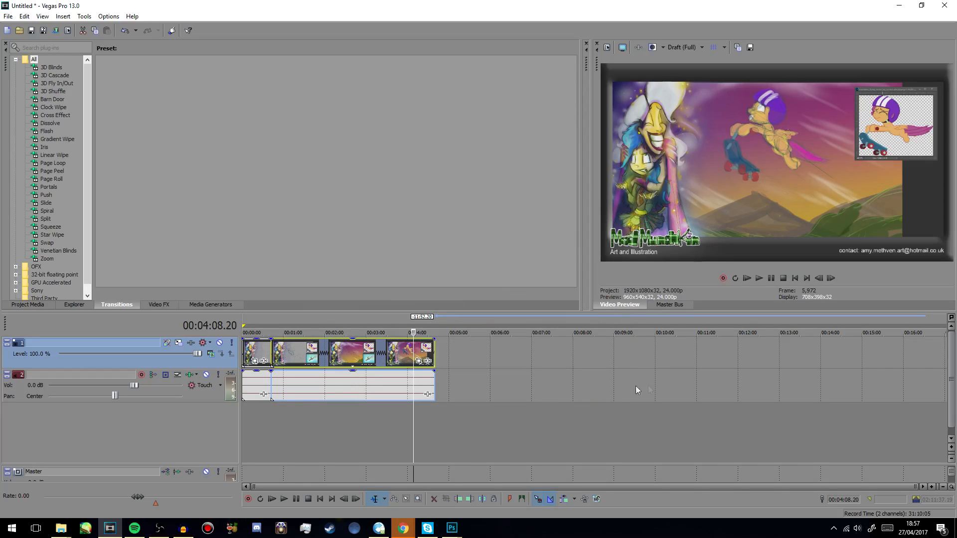
- Delete the video track and the audio track with their clips to clear the timeline
left_click(341, 360)
left_click(256, 345)
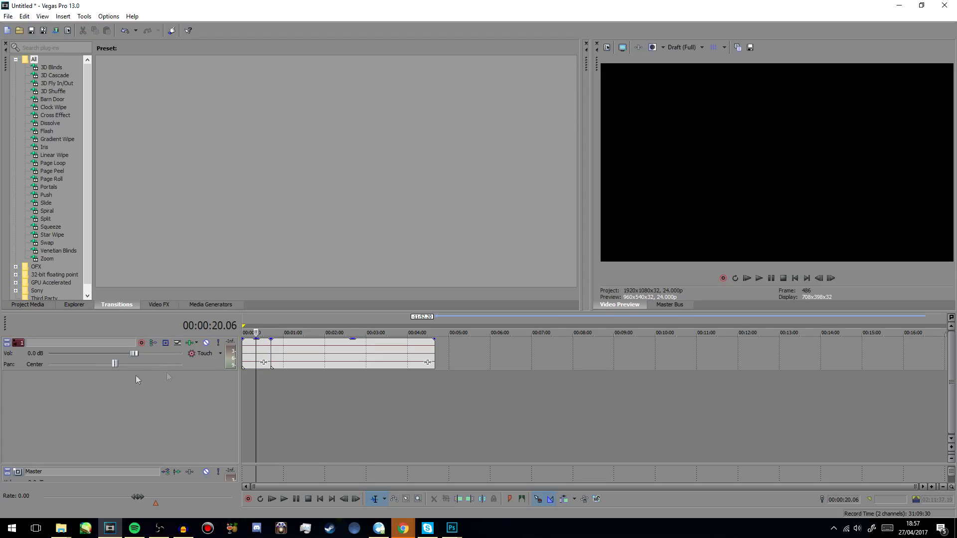
left_click(195, 364)
key("Delete")
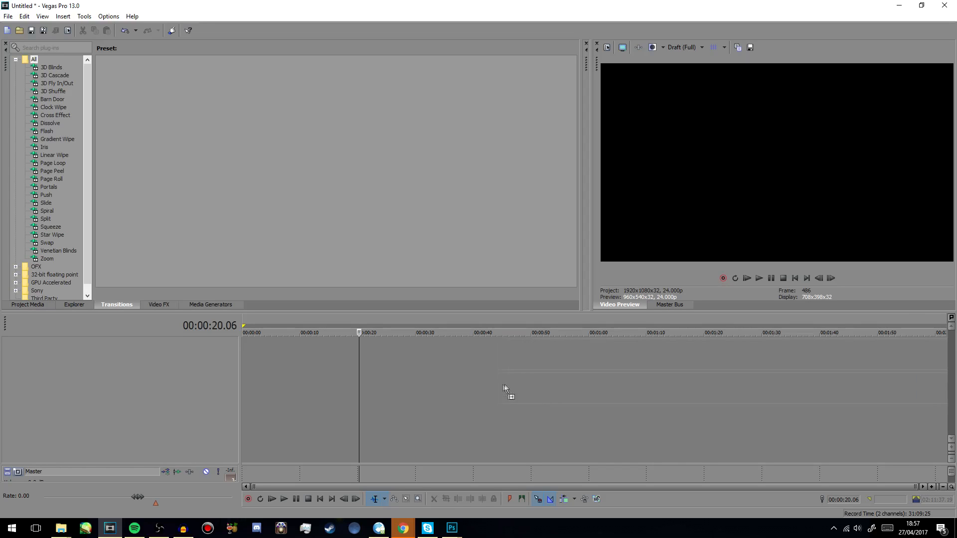
- Add the firefly drawing video at the start of the empty timeline and time-stretch it down to about 6 minutes
left_click_drag(505, 385, 497, 387)
scroll(487, 405, "down", 6)
left_click_drag(481, 352, 390, 354)
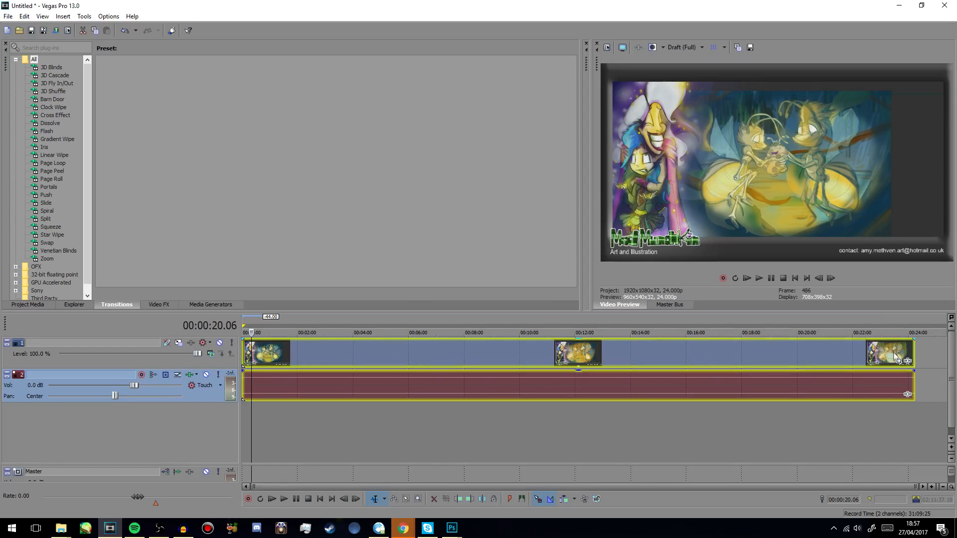
left_click_drag(914, 352, 410, 353)
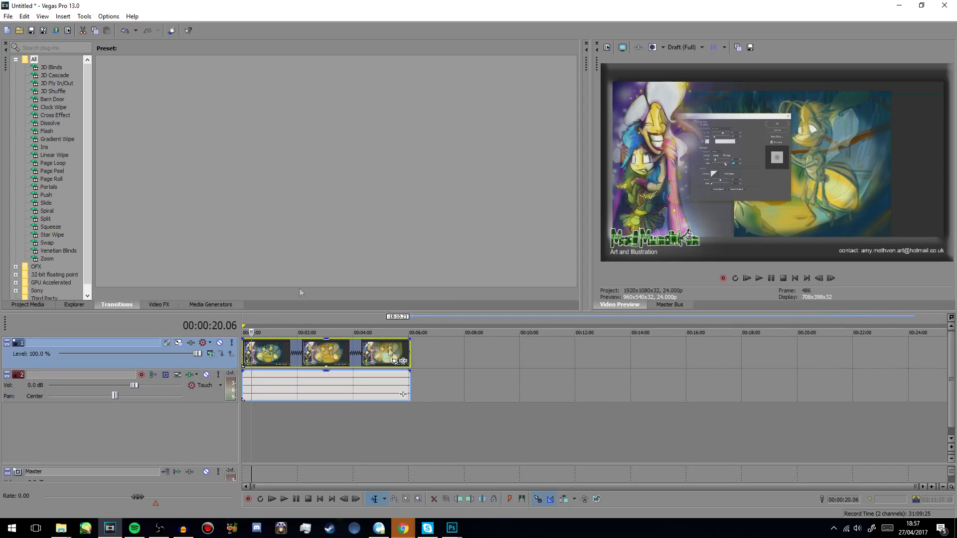
- Delete the firefly clip and open the recent project Mad Munchkin draws Scootaloo.veg, discarding the untitled project's changes
left_click(344, 364)
key("Delete")
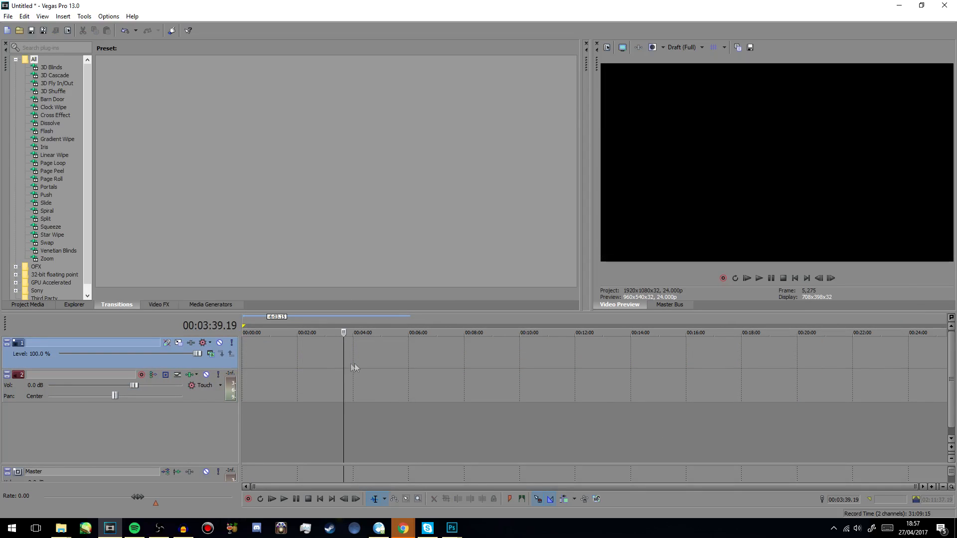
left_click(8, 16)
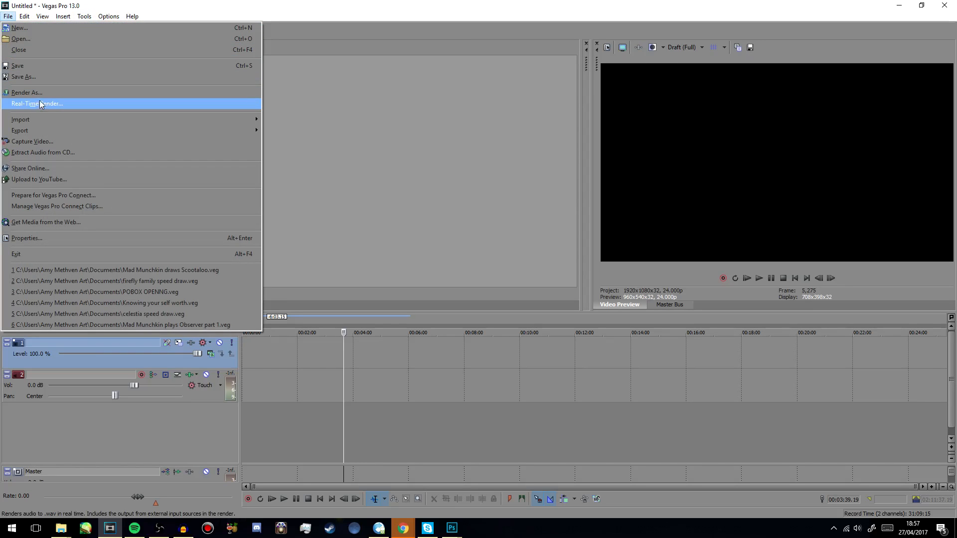
left_click(181, 269)
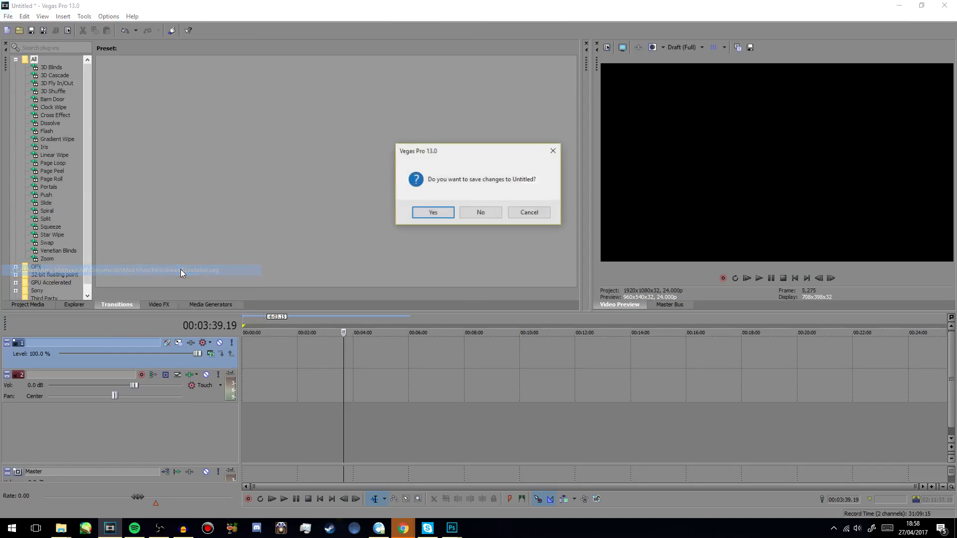
left_click(480, 213)
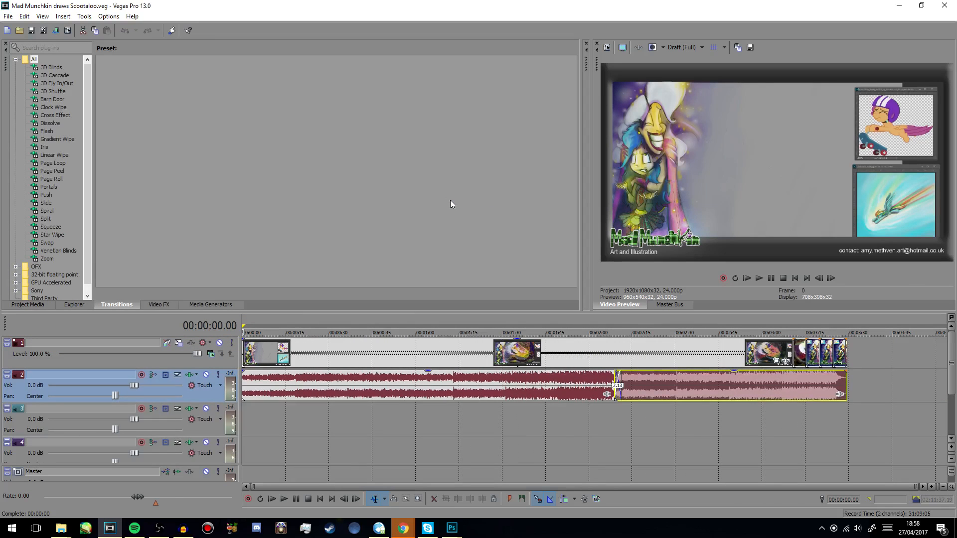
- Play the finished Scootaloo project from the start of the timeline
left_click(336, 352)
left_click_drag(335, 350, 243, 361)
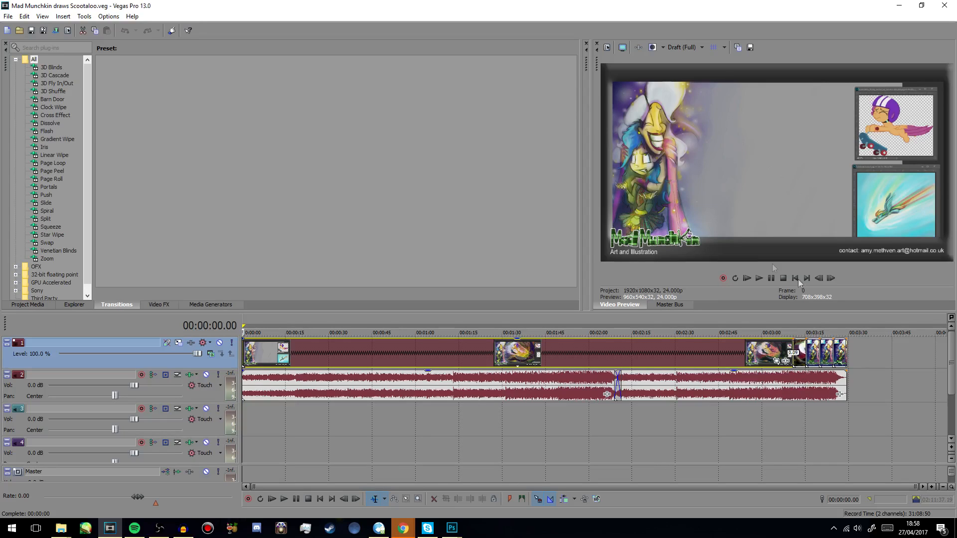
left_click(759, 279)
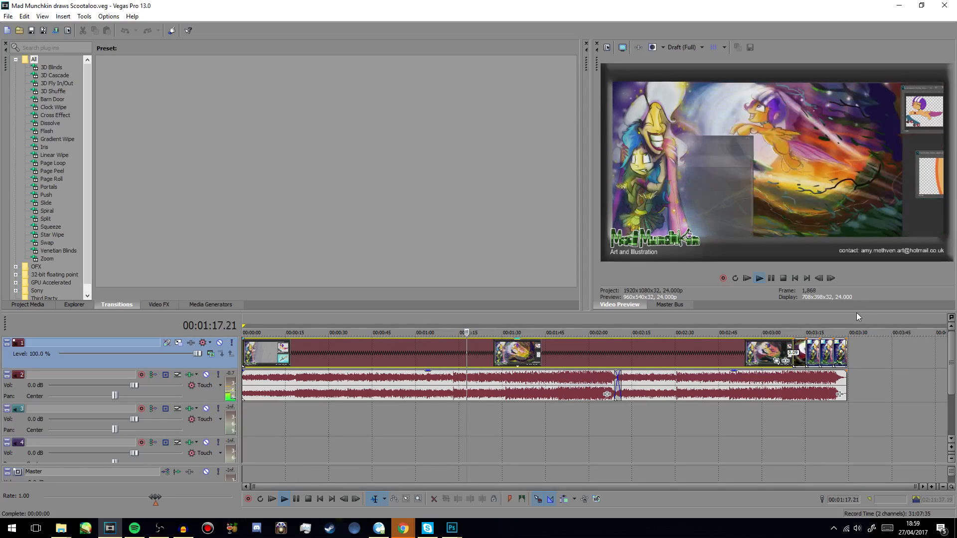
- Step through the project's ending from about 3:08 to 3:27, examining the finished artwork and the closing promotional slides
left_click(788, 347)
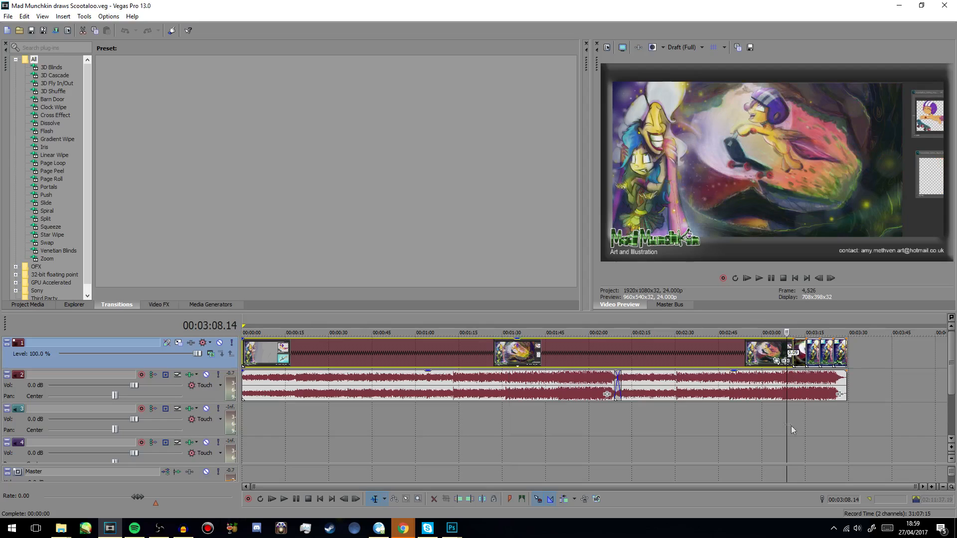
left_click_drag(786, 407, 802, 406)
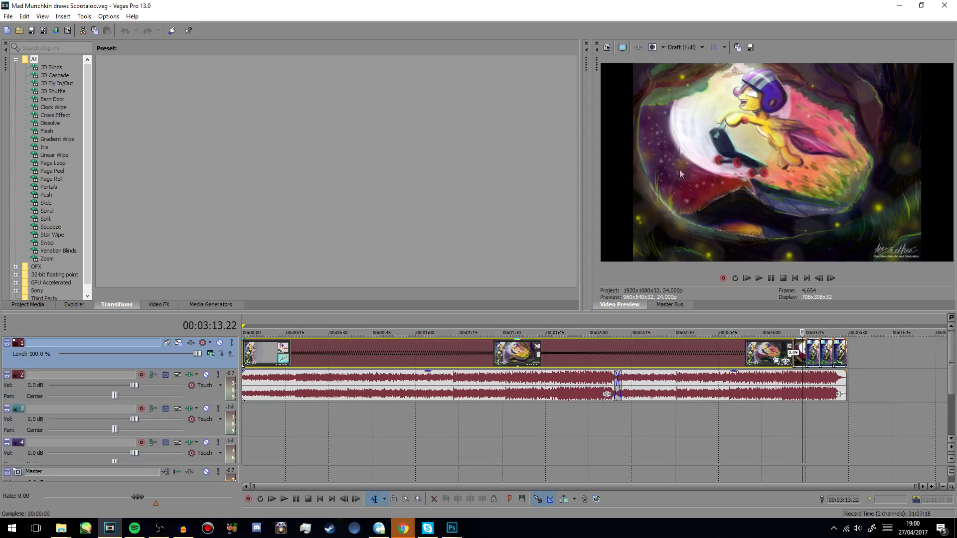
mouse_move(804, 408)
left_mouse_down()
mouse_move(825, 407)
mouse_move(814, 408)
left_mouse_up()
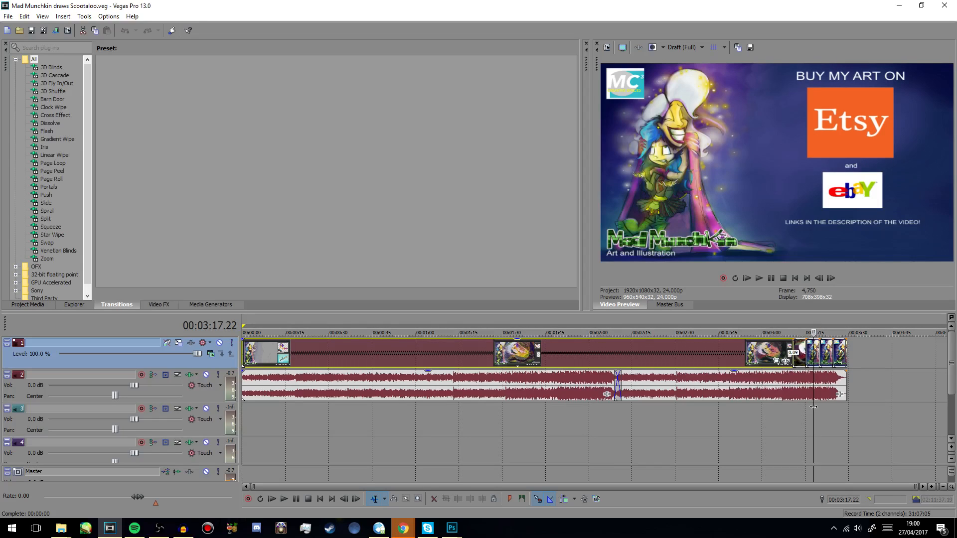
left_click_drag(814, 407, 840, 406)
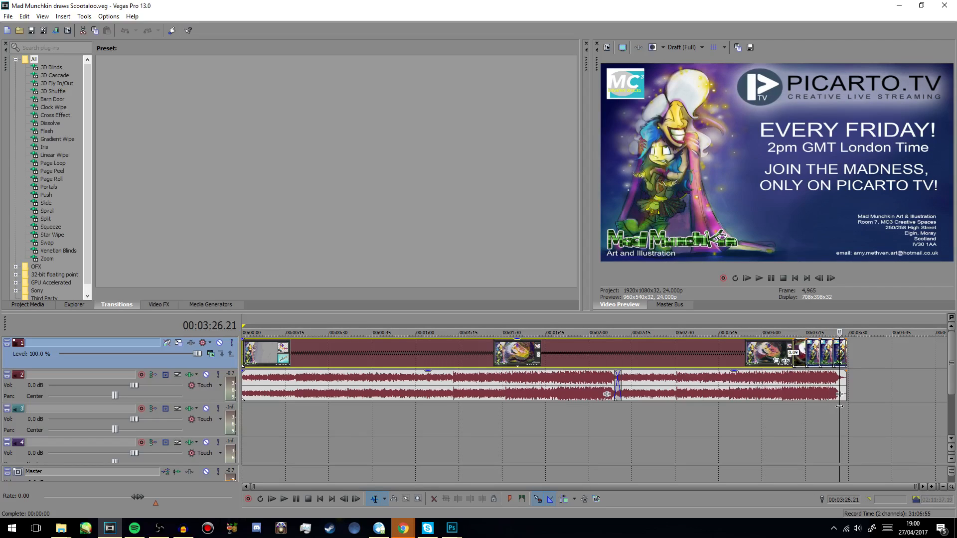